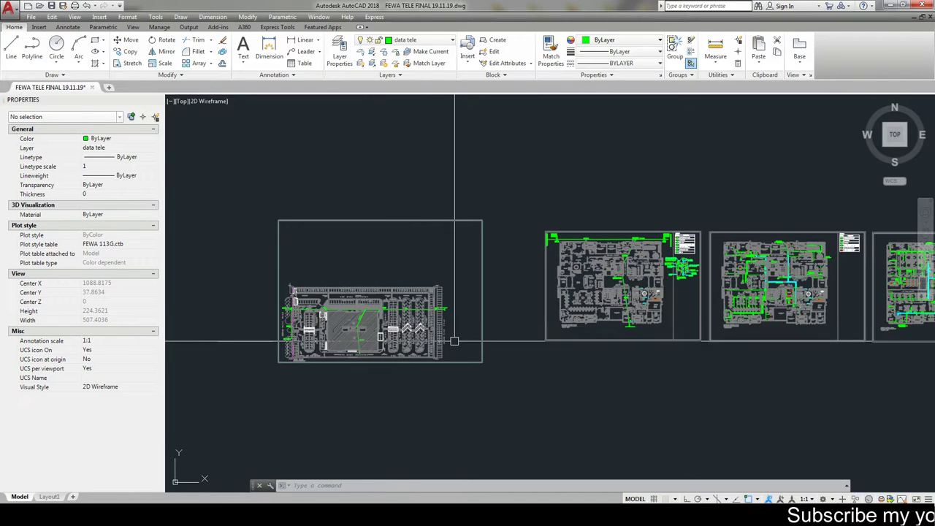
Pan the sheet overview and zoom in until the site plan sheet fills the view.
middle_click_drag(455, 341, 400, 353)
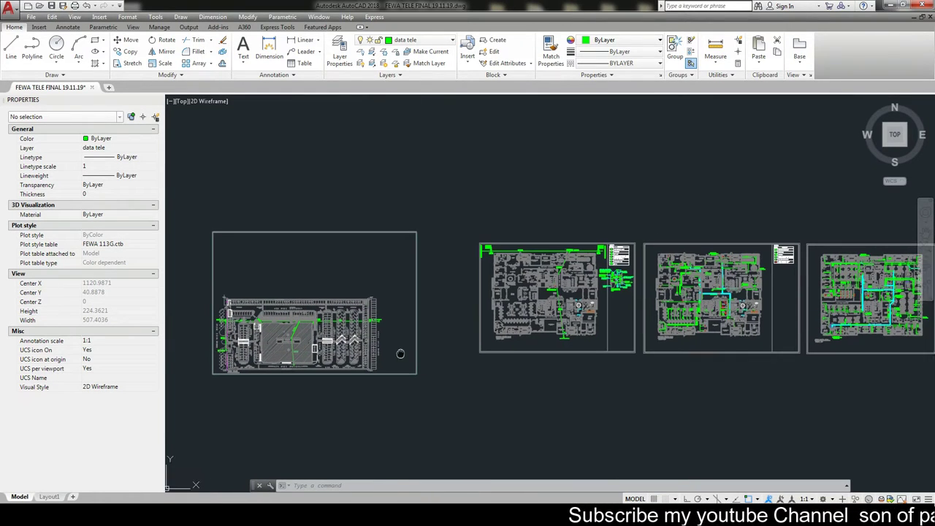
middle_click_drag(313, 344, 319, 341)
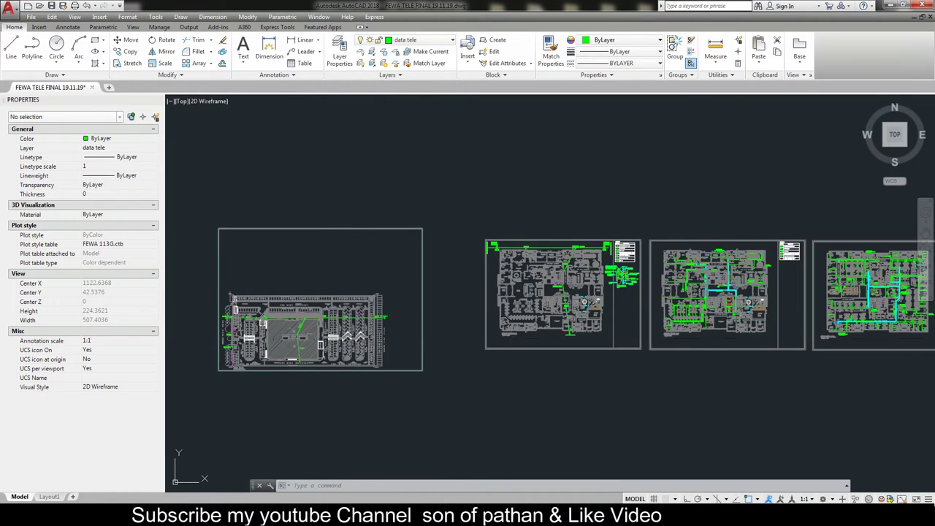
middle_click_drag(271, 341, 289, 339)
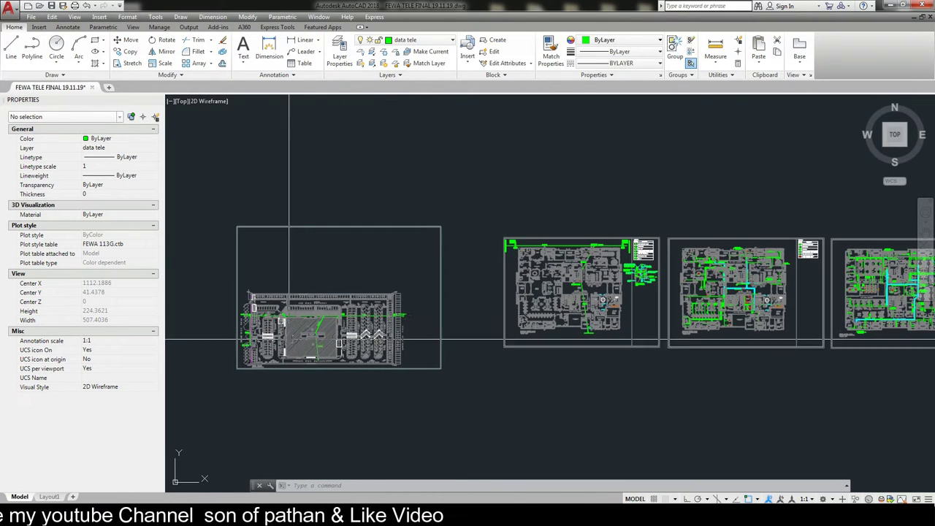
scroll(256, 340, "up", 5)
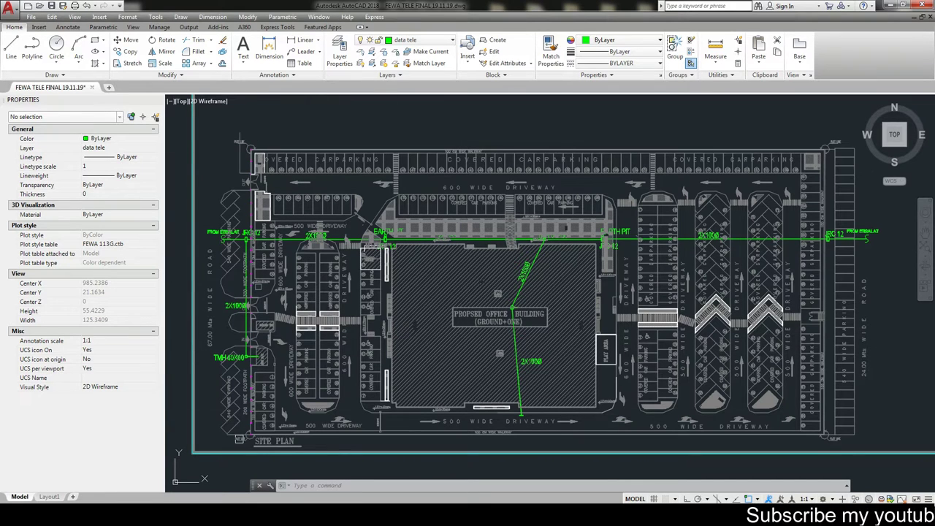
Recentre the site plan and zoom in on the left JRC 12 pit.
middle_click_drag(253, 457, 273, 456)
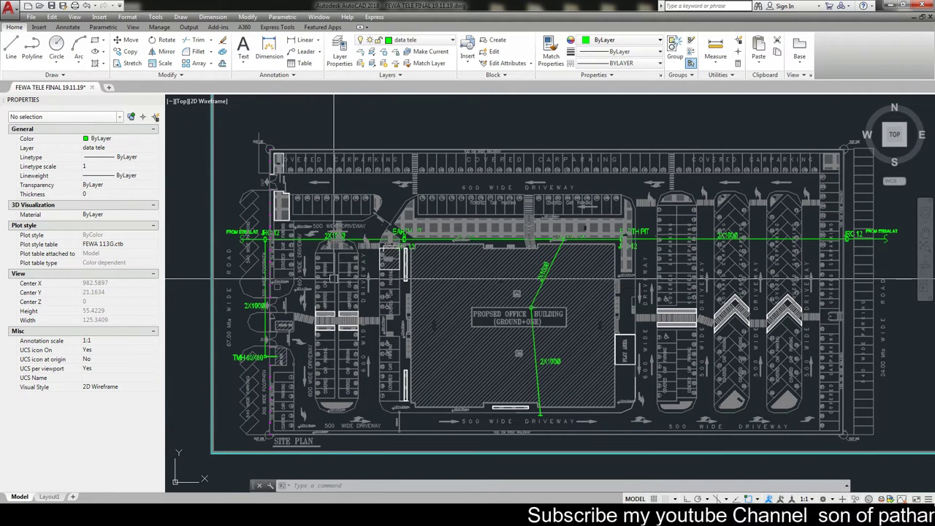
scroll(272, 238, "up", 1)
scroll(273, 239, "up", 1)
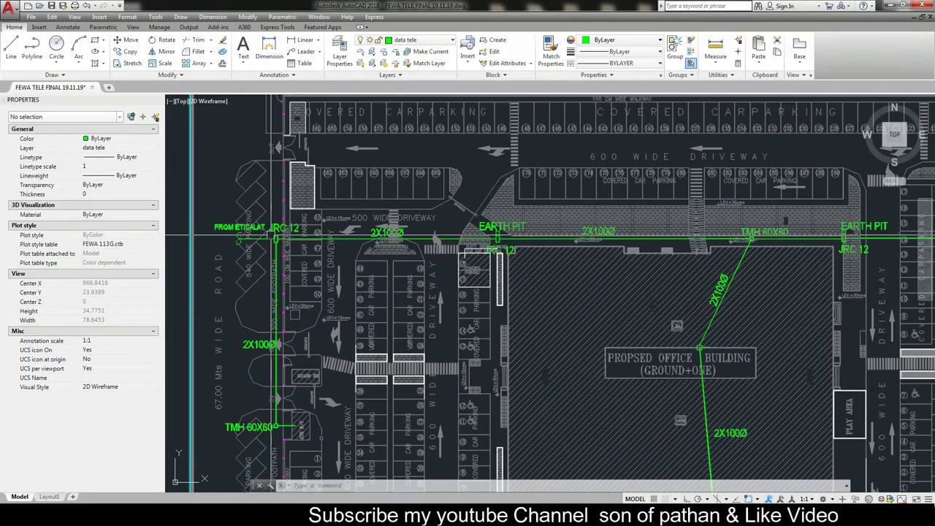
scroll(273, 239, "down", 2)
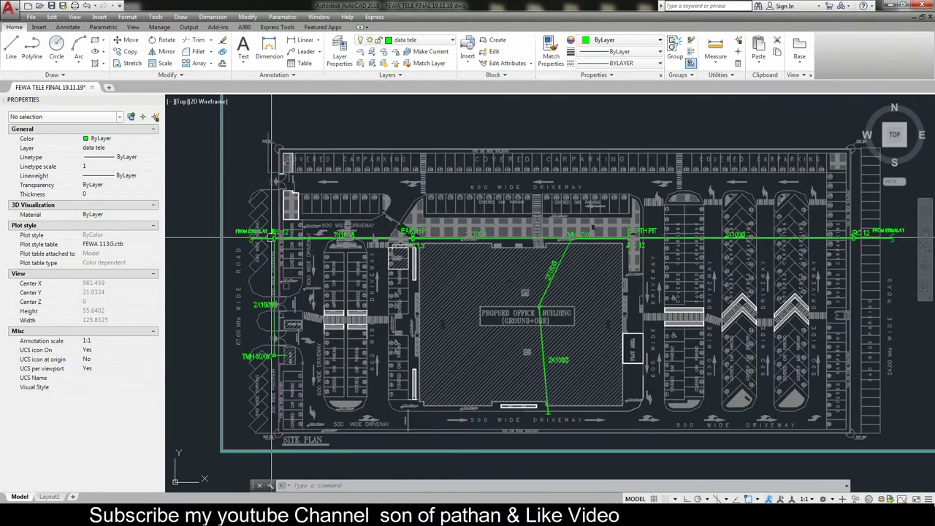
middle_click_drag(497, 263, 453, 277)
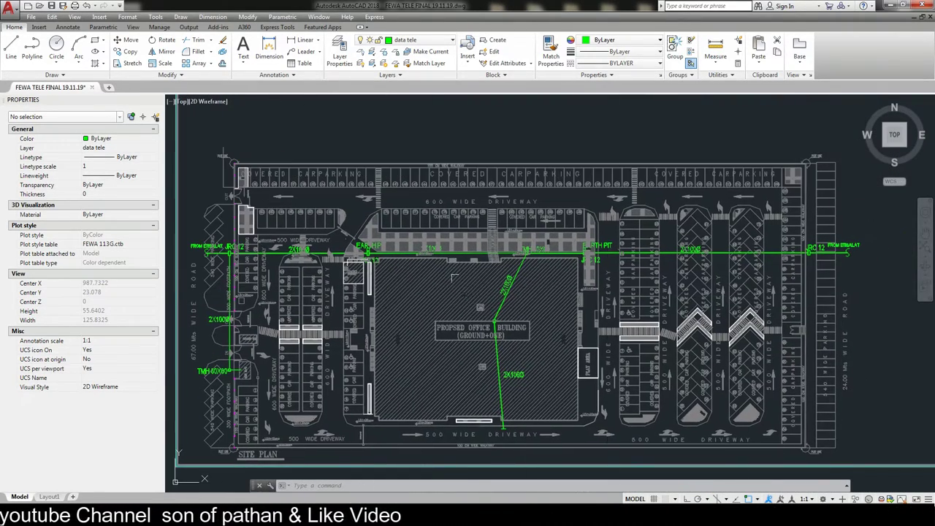
scroll(223, 254, "up", 3)
scroll(223, 253, "up", 1)
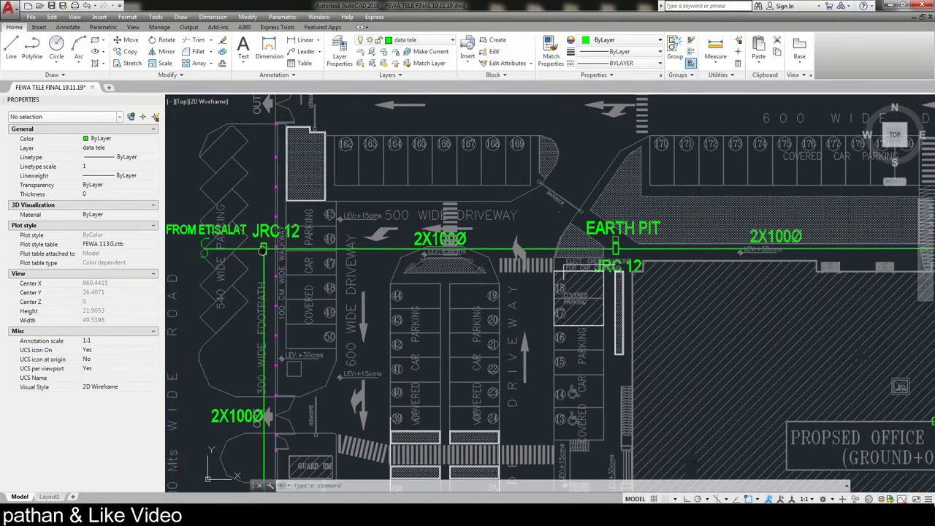
Follow the 2X100Ø duct east from the FROM ETISALAT label toward the office building.
middle_click_drag(590, 258, 569, 255)
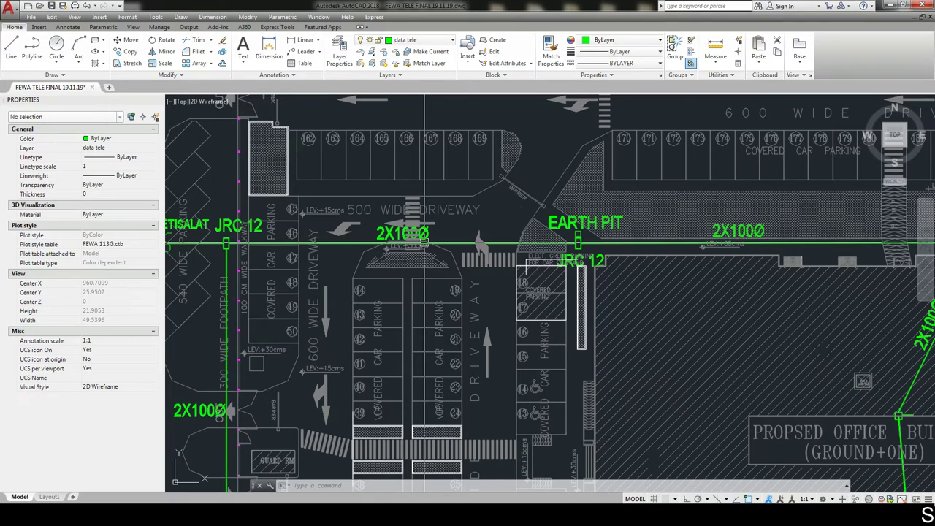
middle_click_drag(569, 256, 624, 257)
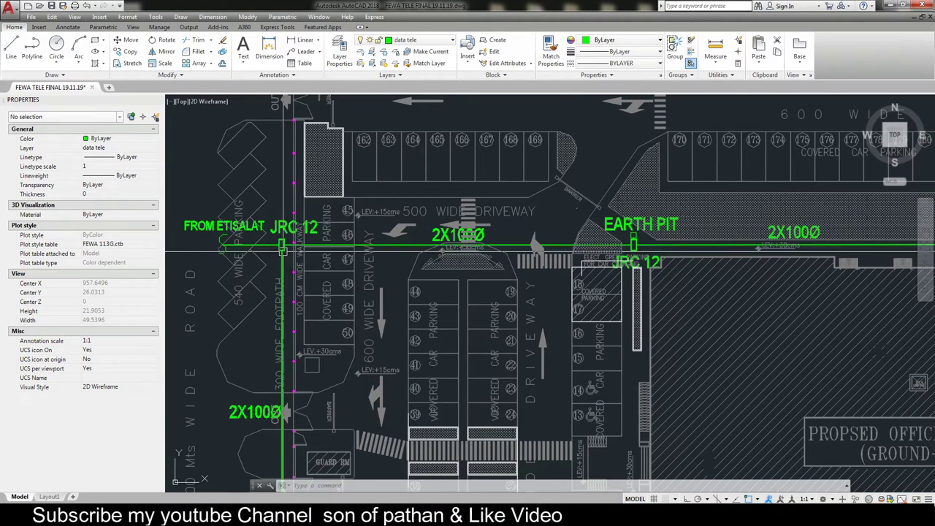
middle_click_drag(584, 329, 522, 347)
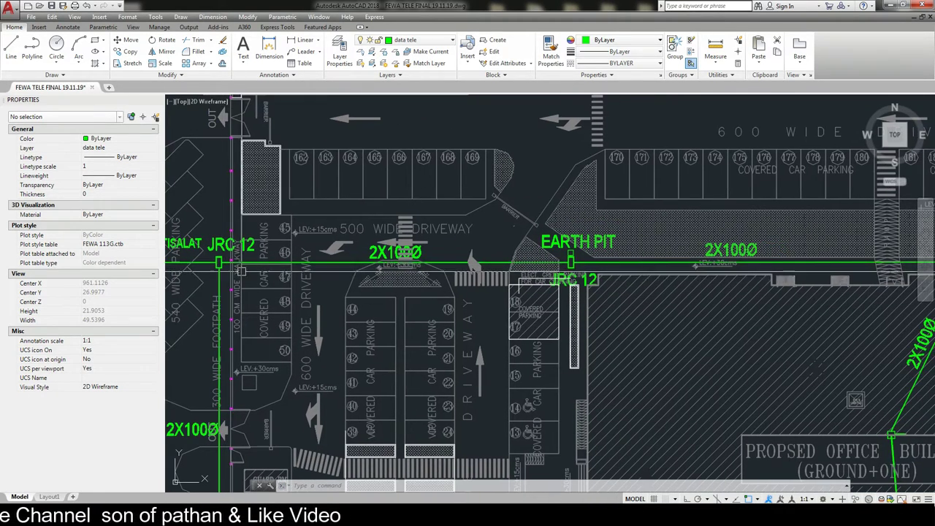
scroll(202, 260, "up", 2)
middle_click_drag(238, 271, 210, 271)
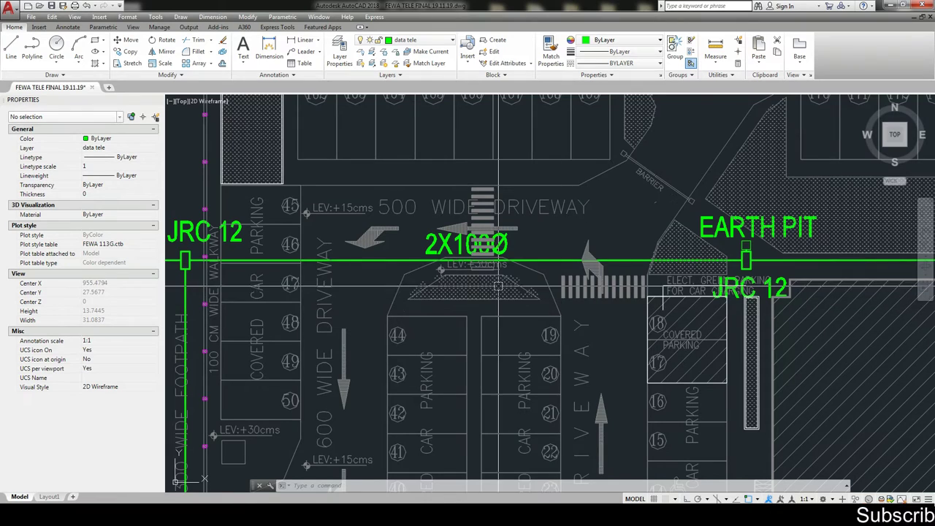
middle_click_drag(342, 261, 322, 264)
Pan along the duct past the EARTH PIT to the TMH 60X60 manhole.
middle_click_drag(715, 273, 457, 267)
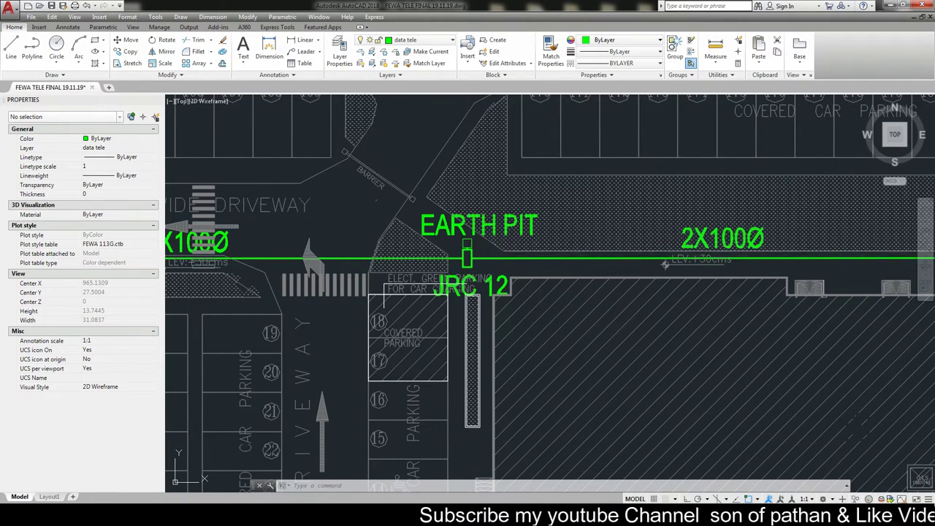
middle_click_drag(468, 256, 414, 257)
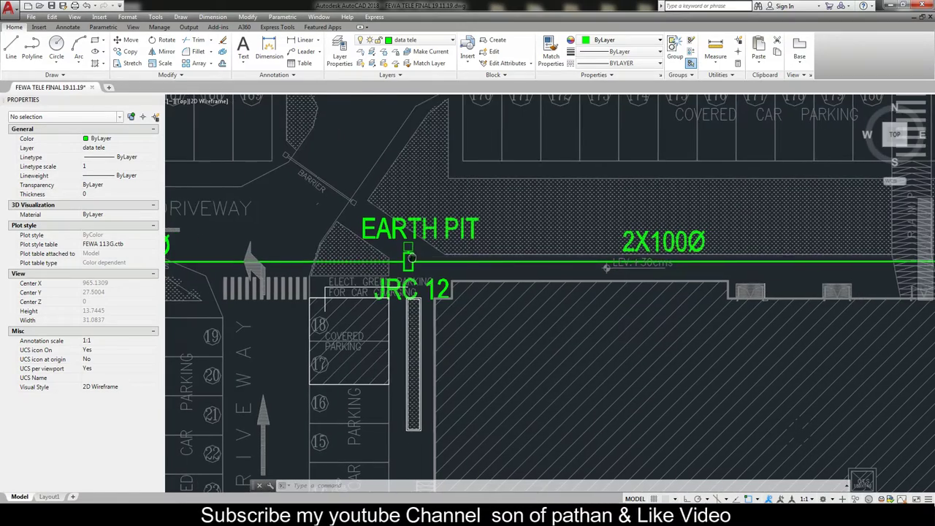
mouse_move(518, 264)
middle_mouse_down()
mouse_move(443, 275)
mouse_move(386, 267)
middle_mouse_up()
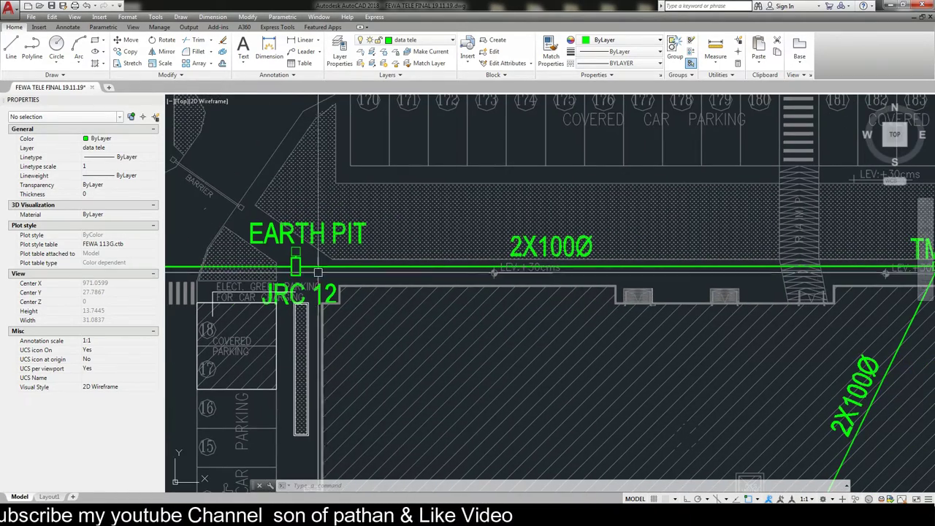
middle_click_drag(860, 263, 539, 260)
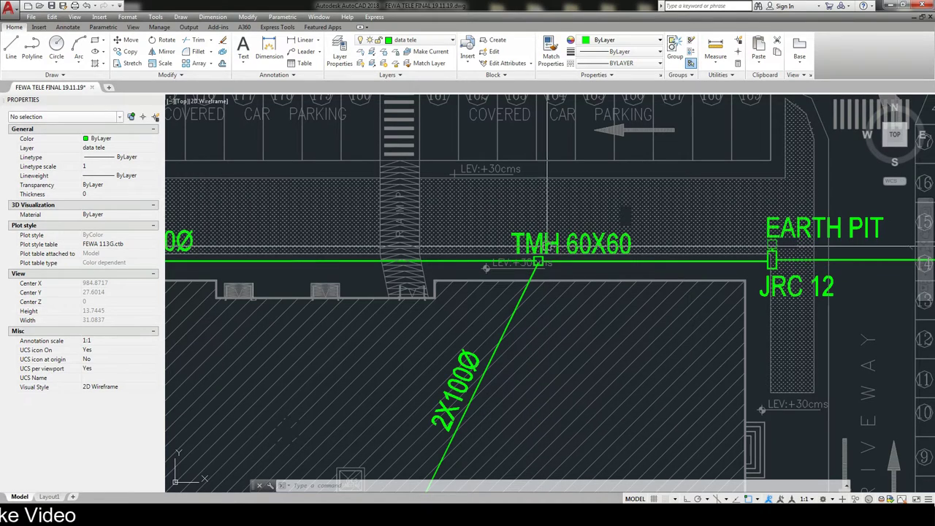
Trace the branch duct into the office building, then return to the TMH and EARTH PIT junction.
middle_click_drag(554, 251, 539, 231)
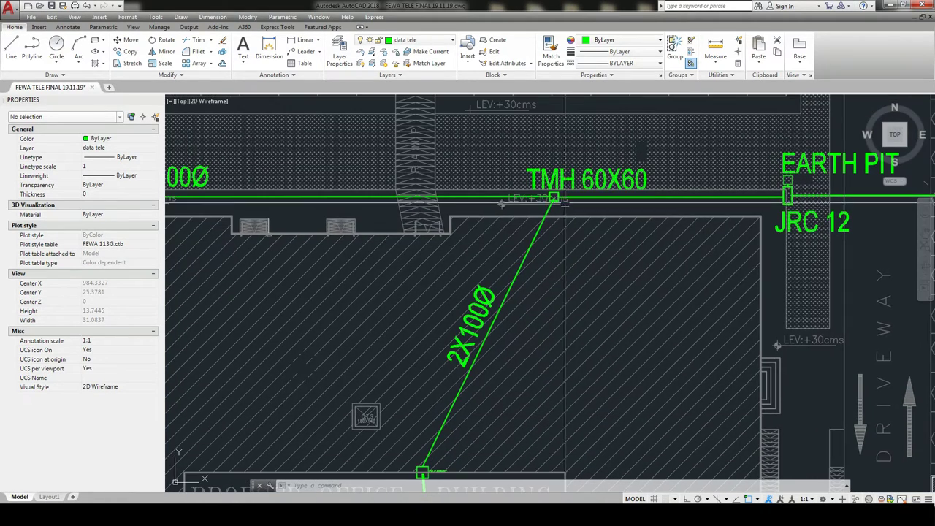
scroll(539, 230, "down", 2)
scroll(462, 391, "up", 2)
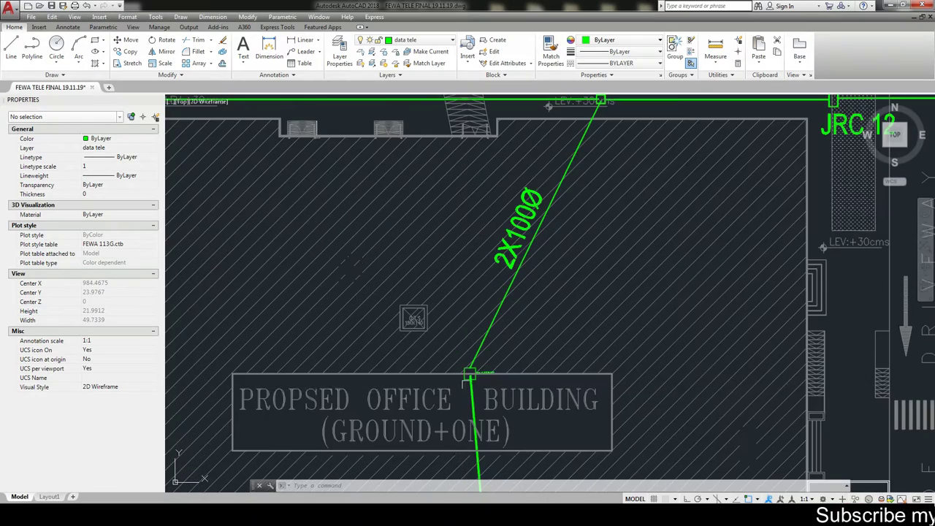
scroll(472, 376, "up", 2)
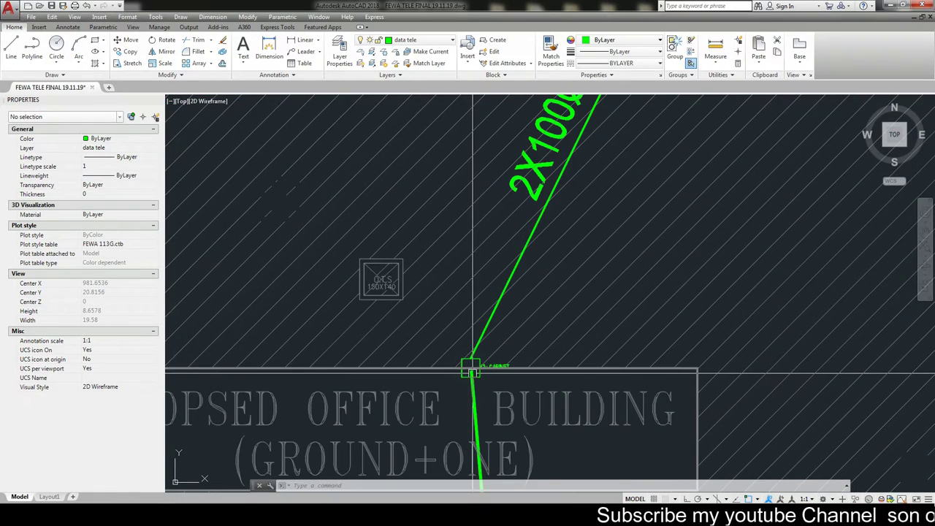
scroll(471, 371, "down", 1)
scroll(472, 371, "up", 4)
scroll(471, 371, "down", 4)
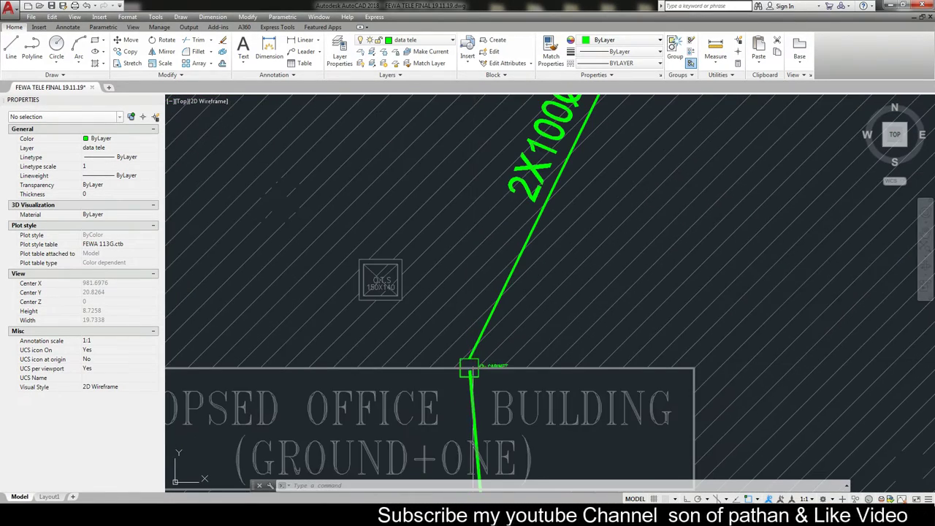
scroll(474, 366, "down", 3)
mouse_move(478, 378)
middle_mouse_down()
mouse_move(494, 240)
mouse_move(482, 186)
middle_mouse_up()
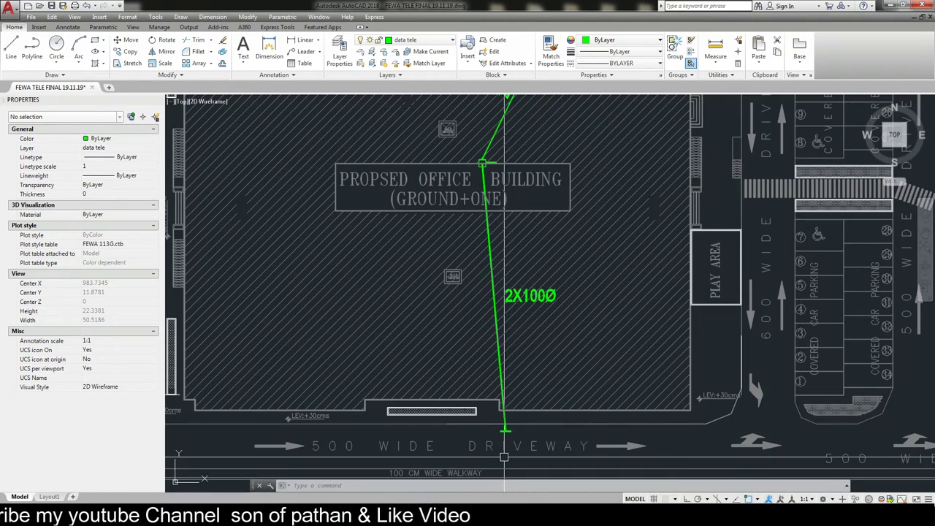
middle_click_drag(598, 208, 378, 441)
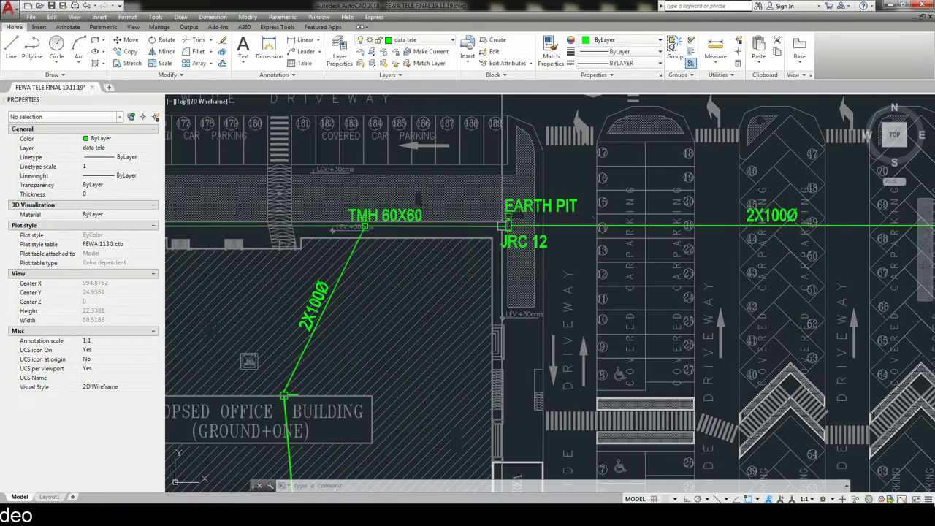
Follow the main duct to the FROM ETISALAT end and zoom out to the full site plan.
middle_click_drag(565, 241, 445, 283)
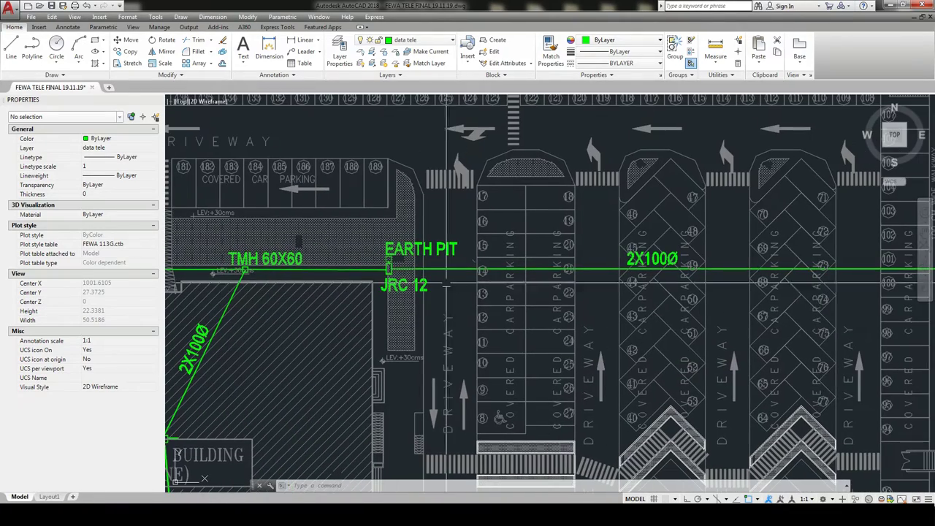
middle_click_drag(933, 271, 601, 243)
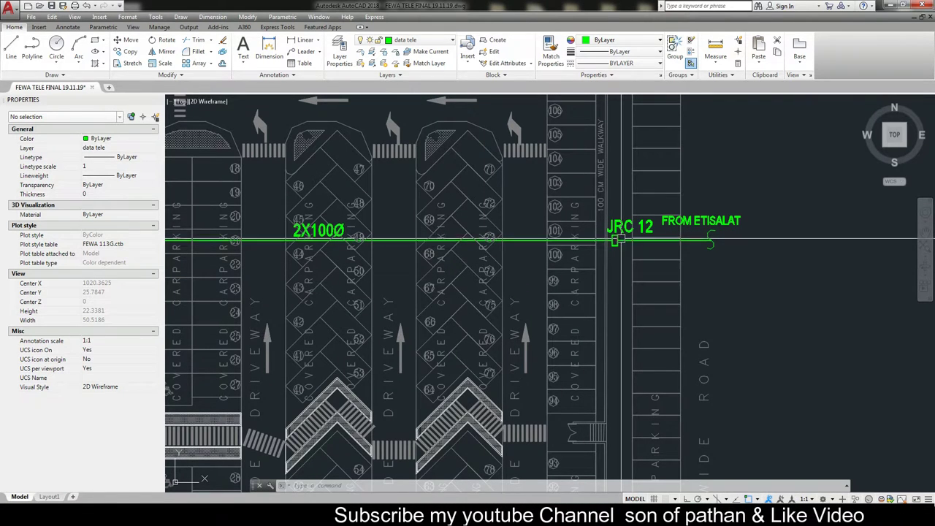
scroll(617, 241, "down", 4)
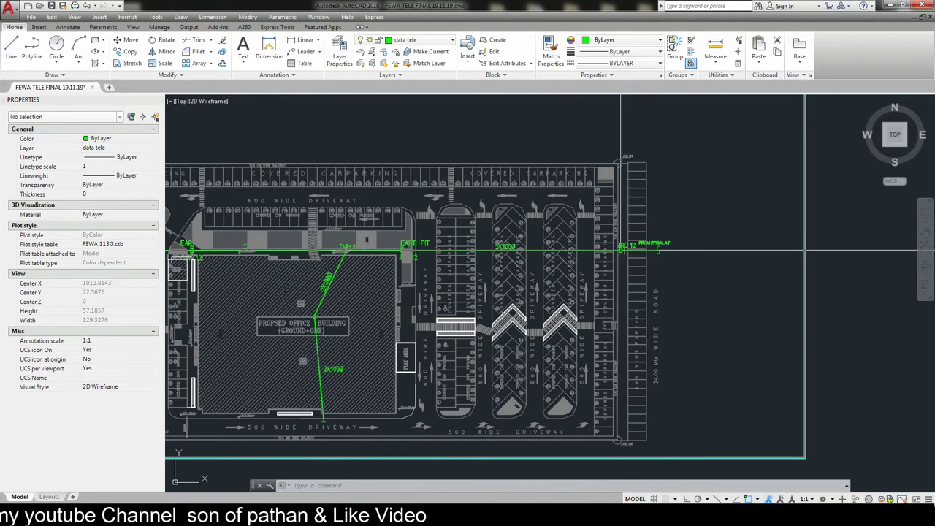
middle_click_drag(628, 251, 886, 276)
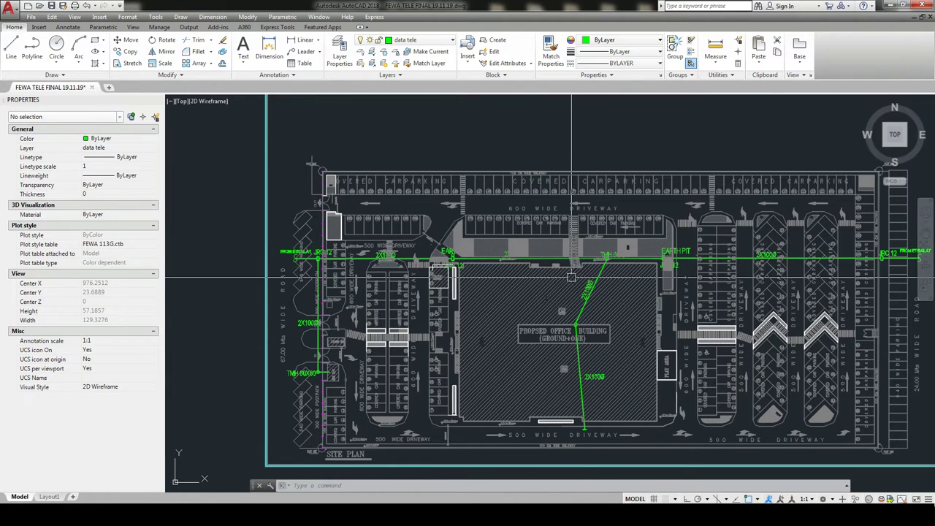
Move to the ground floor data plan and zoom into the long radius bend.
middle_click_drag(614, 262, 467, 265)
scroll(438, 267, "down", 5)
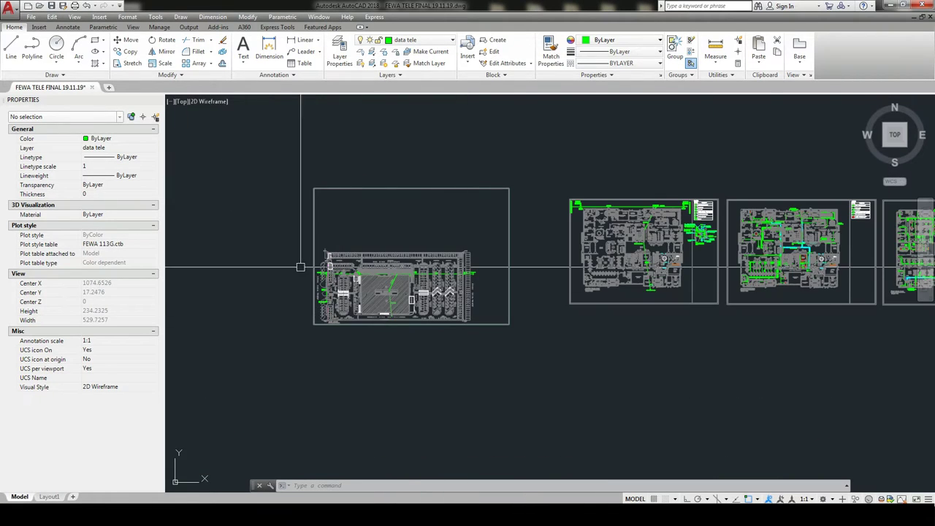
scroll(759, 212, "up", 5)
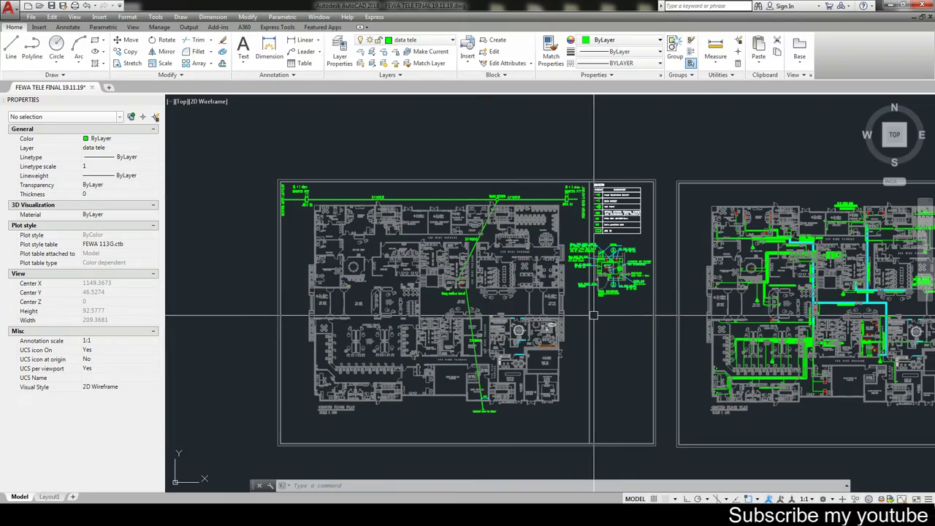
scroll(453, 302, "up", 2)
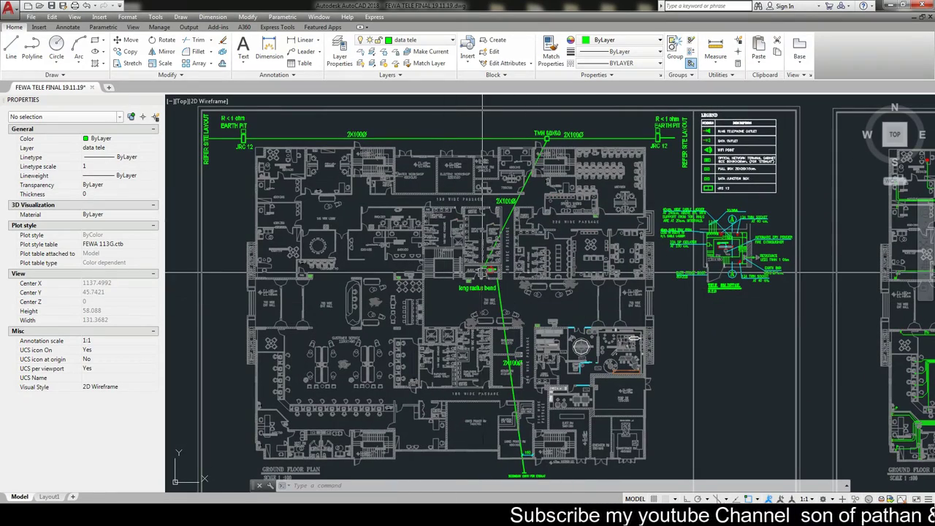
scroll(482, 274, "up", 2)
scroll(481, 271, "up", 5)
scroll(480, 271, "up", 3)
scroll(479, 269, "up", 3)
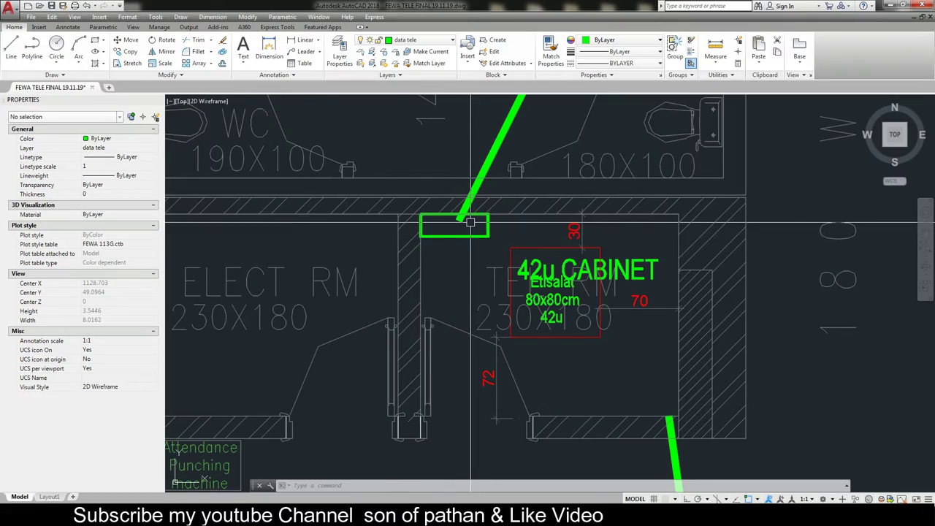
Zoom in closer on the 42u cabinet in the TEL RM.
scroll(470, 223, "down", 8)
scroll(460, 314, "down", 2)
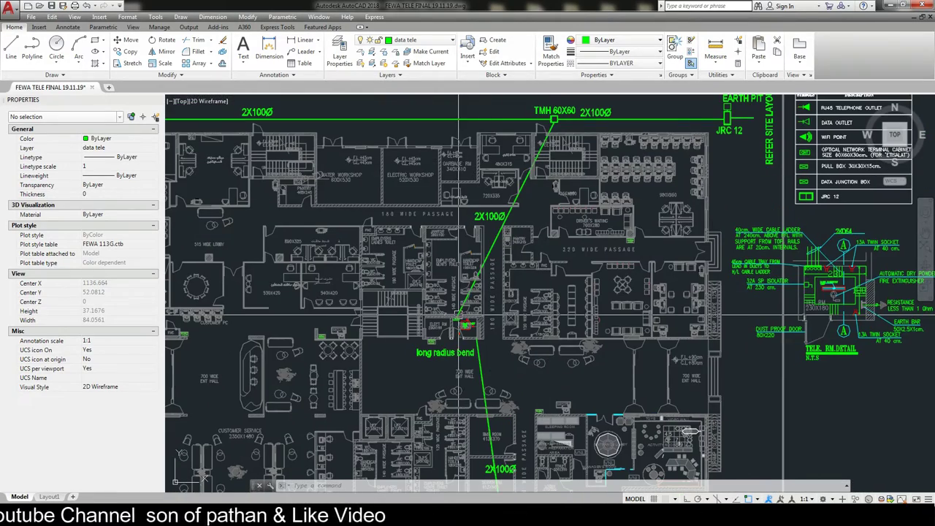
scroll(459, 316, "up", 3)
scroll(468, 312, "up", 2)
scroll(496, 305, "up", 1)
scroll(515, 299, "up", 3)
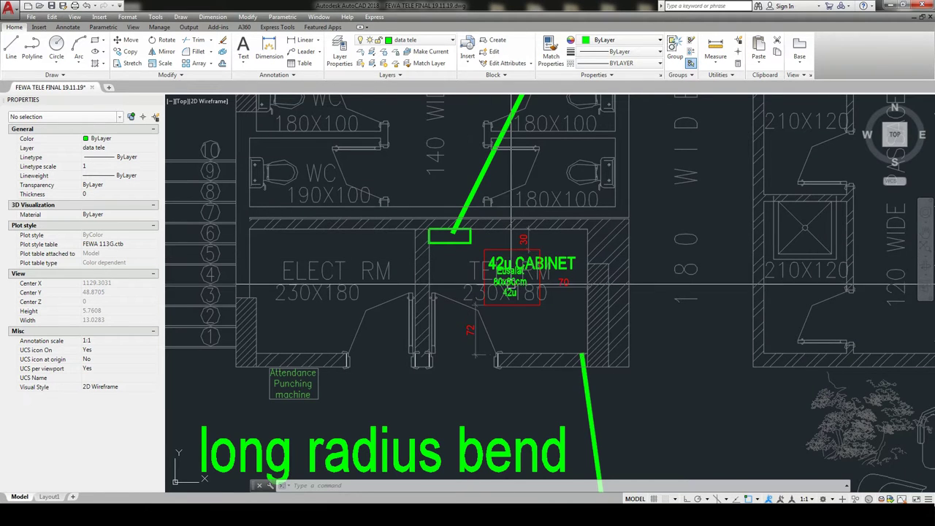
Zoom back out to the full ground floor data plan.
scroll(495, 270, "down", 1)
scroll(494, 251, "down", 1)
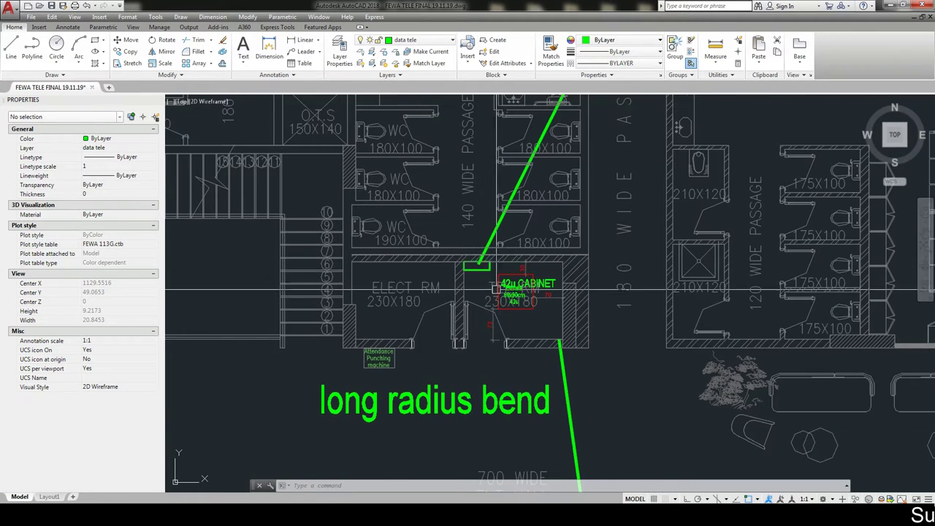
scroll(515, 270, "up", 4)
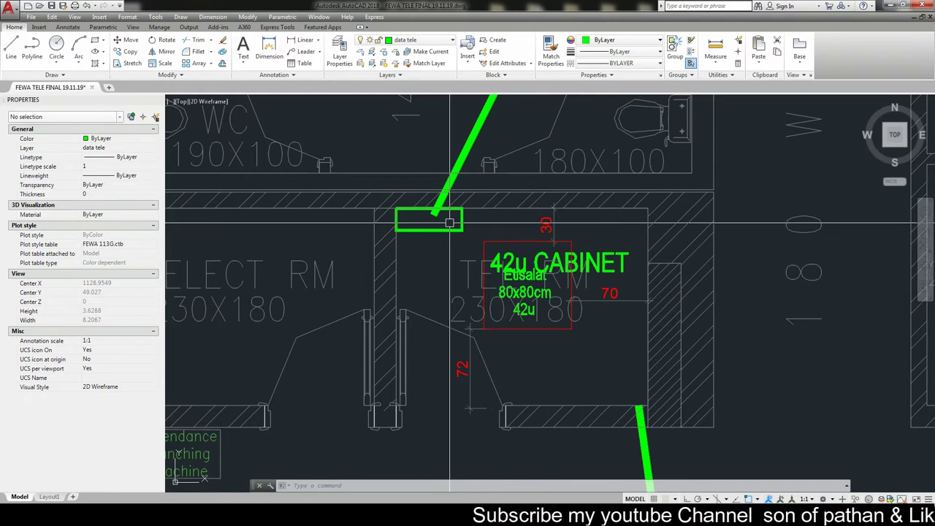
scroll(491, 277, "down", 3)
scroll(497, 275, "down", 2)
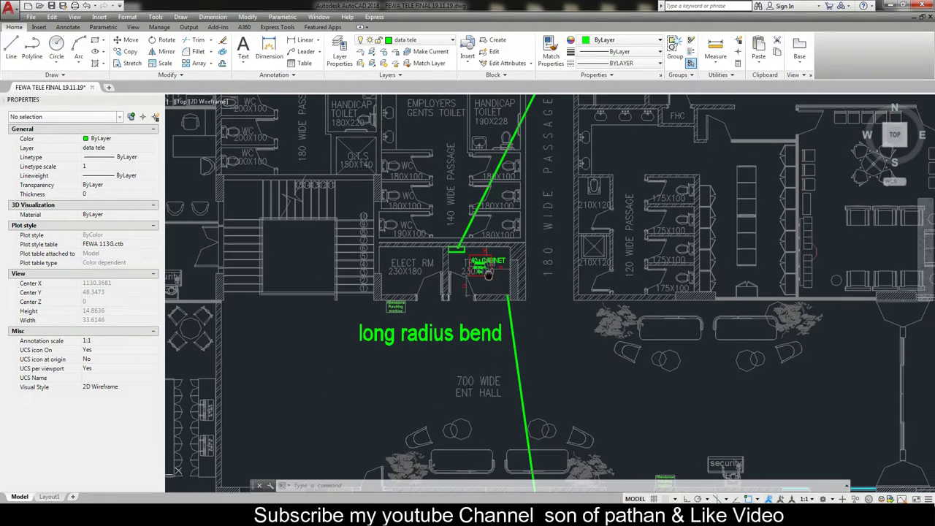
scroll(507, 270, "down", 3)
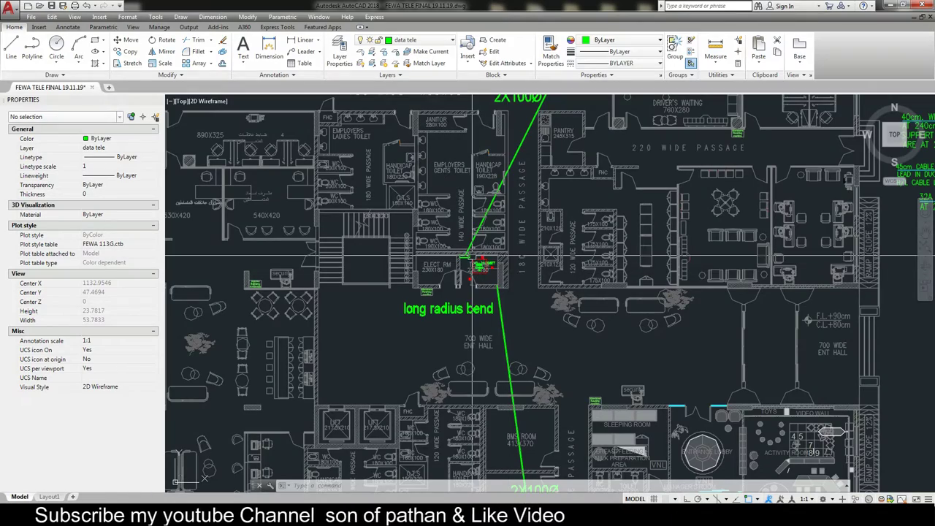
Bring the cable-tray floor plan sheet into view.
scroll(521, 287, "down", 3)
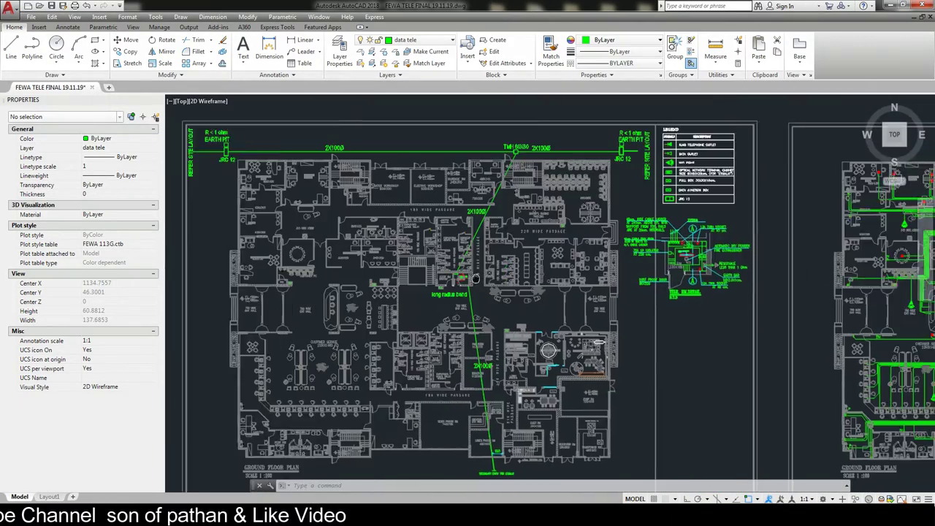
scroll(504, 296, "up", 1)
scroll(489, 303, "down", 2)
scroll(469, 312, "up", 4)
middle_click_drag(469, 312, 478, 257)
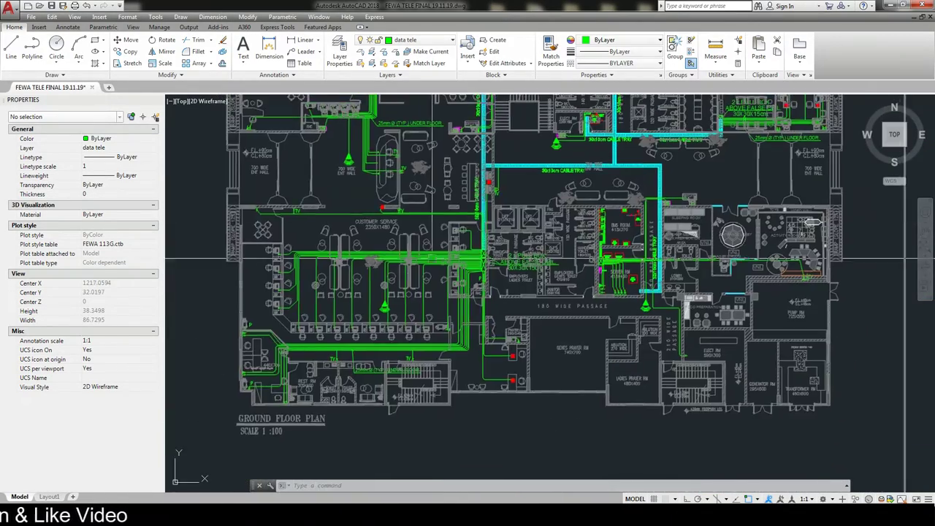
middle_click_drag(482, 333, 486, 373)
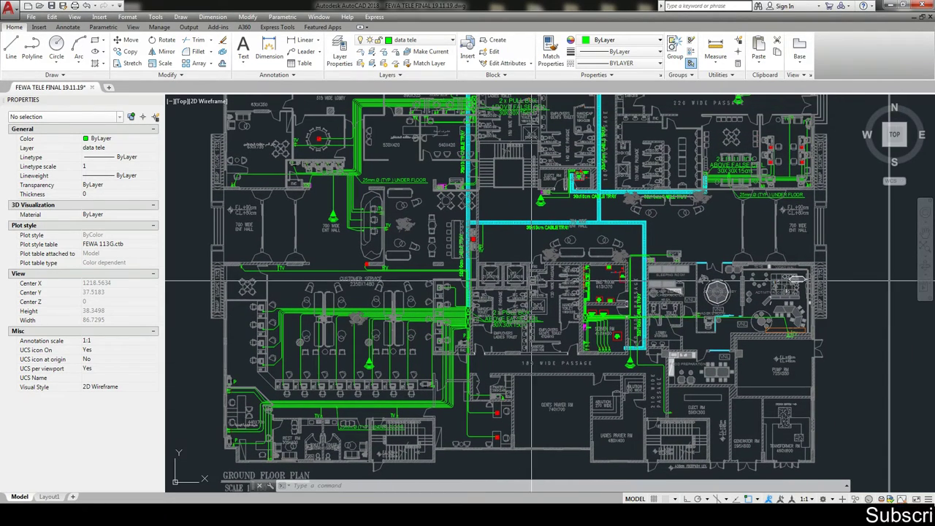
Zoom into the ELECT RM cabinet area, then back out.
scroll(526, 259, "up", 2)
scroll(533, 260, "up", 2)
scroll(547, 258, "up", 4)
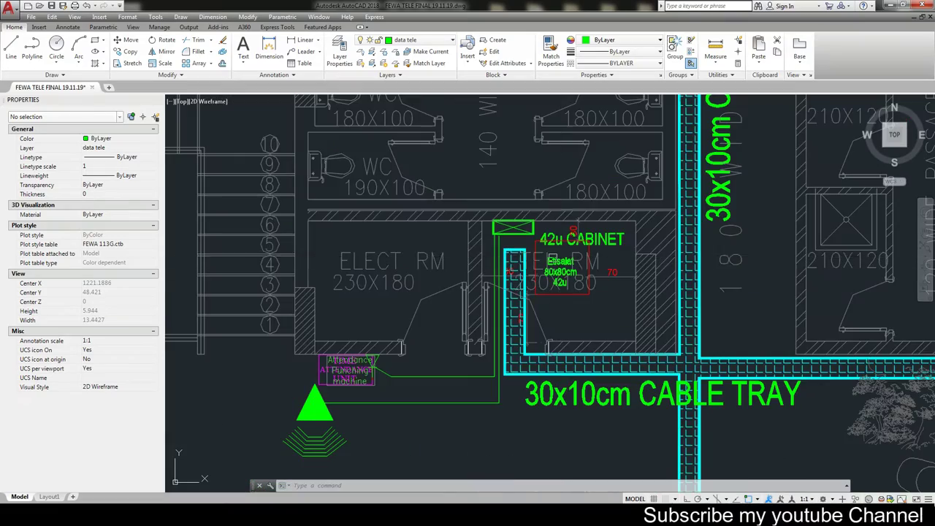
scroll(518, 274, "down", 2)
scroll(577, 350, "up", 1)
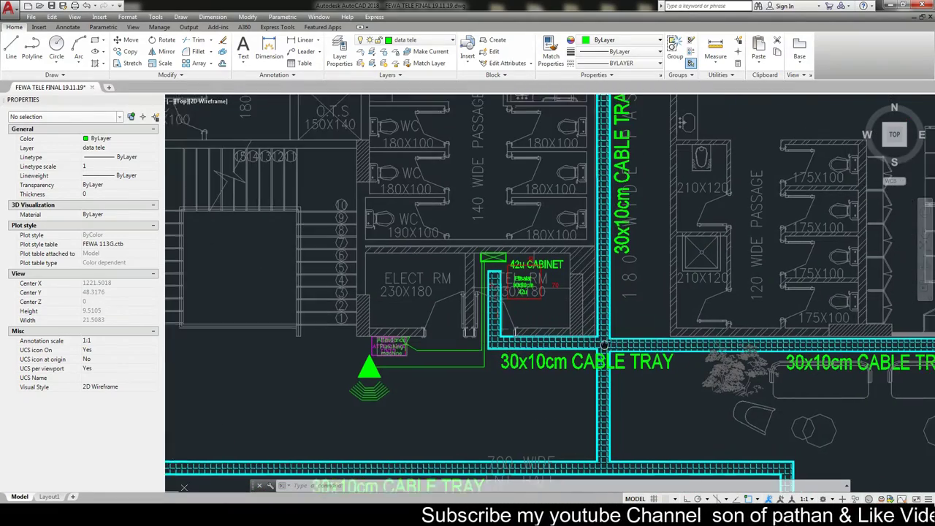
scroll(582, 356, "down", 1)
scroll(562, 339, "down", 5)
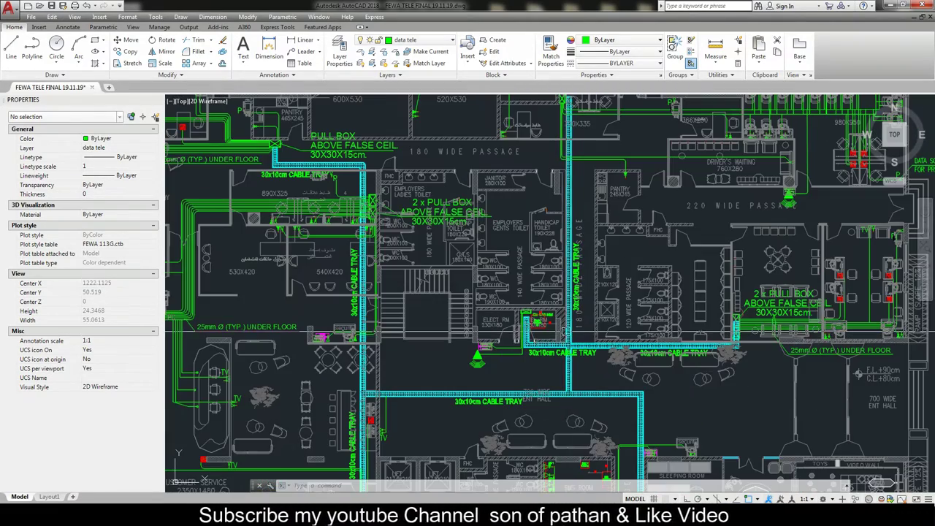
scroll(570, 343, "down", 3)
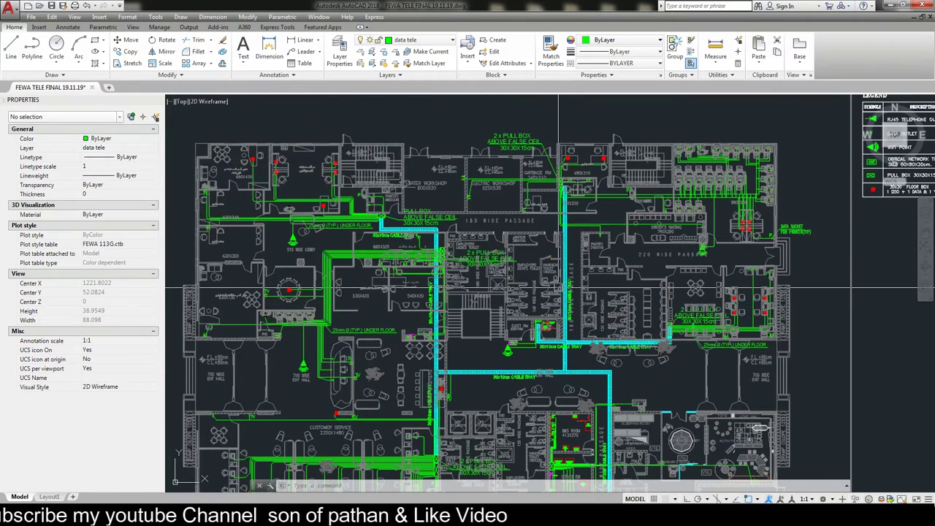
scroll(564, 283, "up", 1)
Pan around the plan to show its left side and the GROUND FLOOR PLAN title.
middle_click_drag(566, 281, 562, 272)
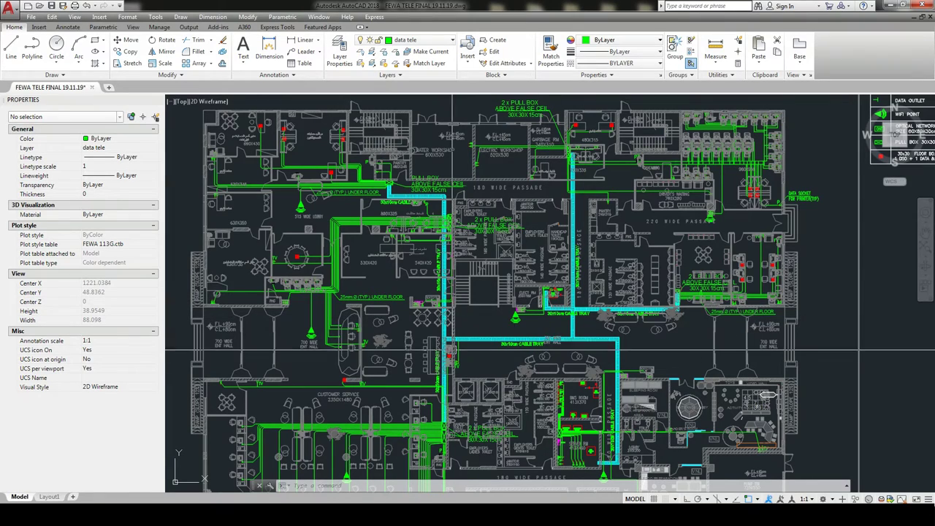
middle_click_drag(360, 214, 457, 241)
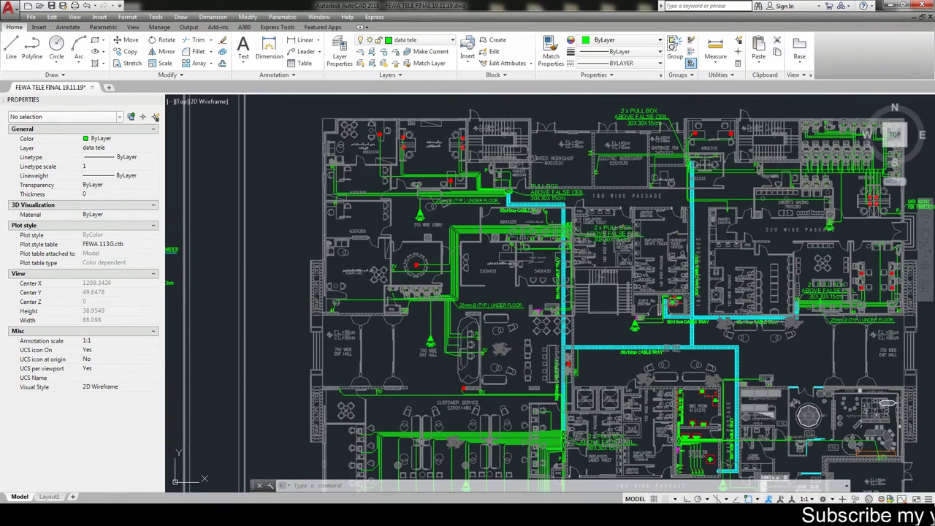
middle_click_drag(449, 342, 458, 225)
mouse_move(431, 170)
middle_mouse_down()
mouse_move(434, 312)
mouse_move(256, 179)
middle_mouse_up()
Zoom in and out over the office data outlets and their 25mm.Ø conduits.
scroll(431, 303, "up", 6)
scroll(382, 307, "down", 6)
scroll(382, 307, "down", 1)
scroll(382, 307, "up", 6)
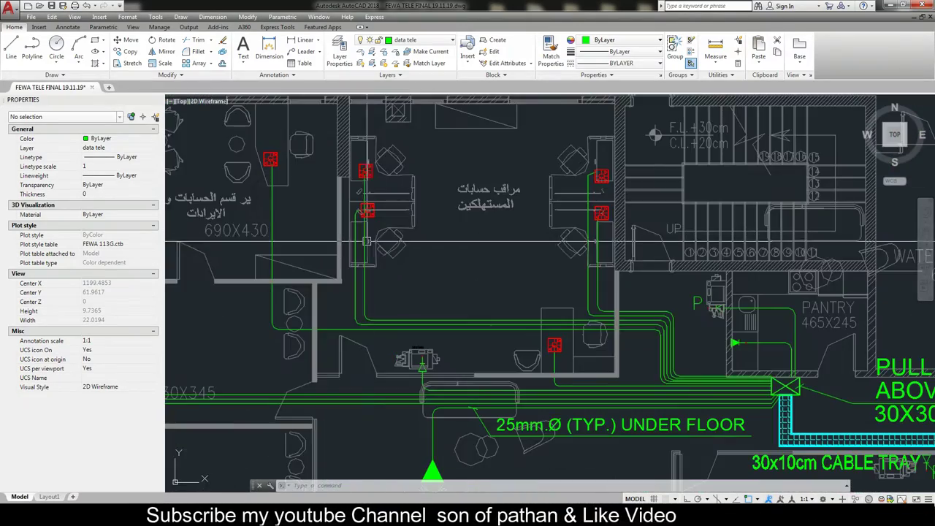
scroll(638, 305, "down", 4)
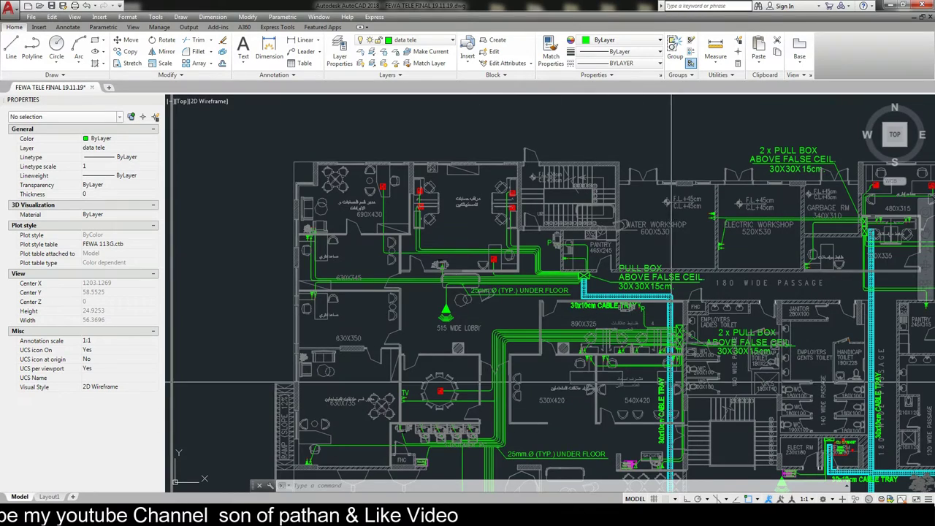
scroll(584, 277, "up", 2)
scroll(584, 277, "up", 2)
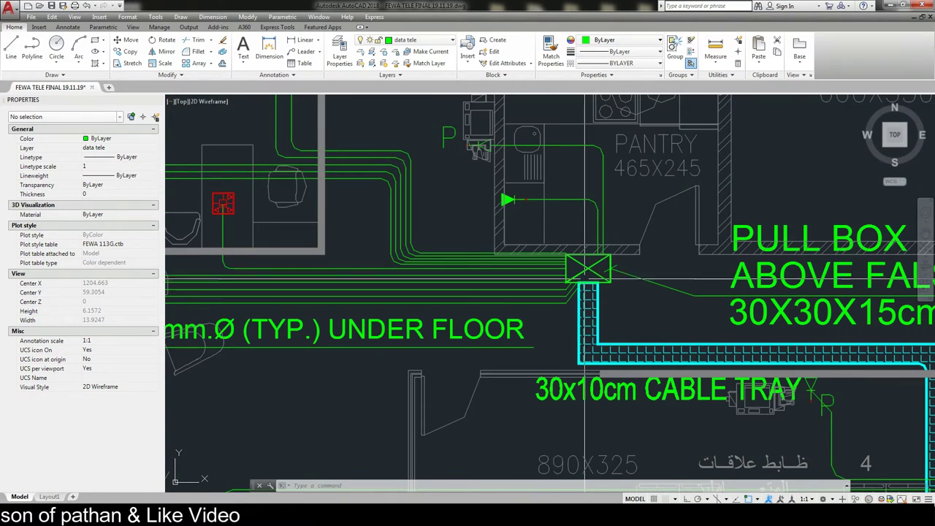
scroll(587, 269, "up", 2)
scroll(587, 269, "down", 2)
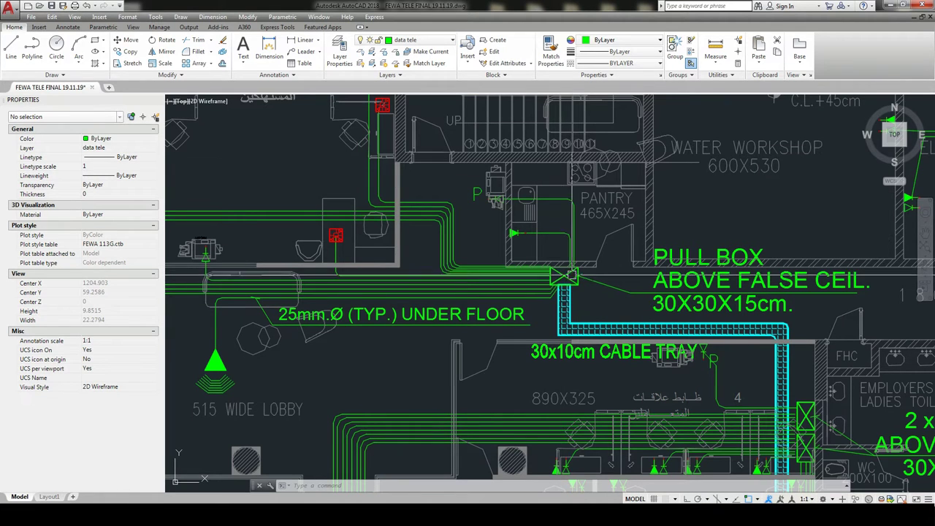
Pan around the 30X30X15cm pull box to the offices on its left.
middle_click_drag(572, 275, 611, 289)
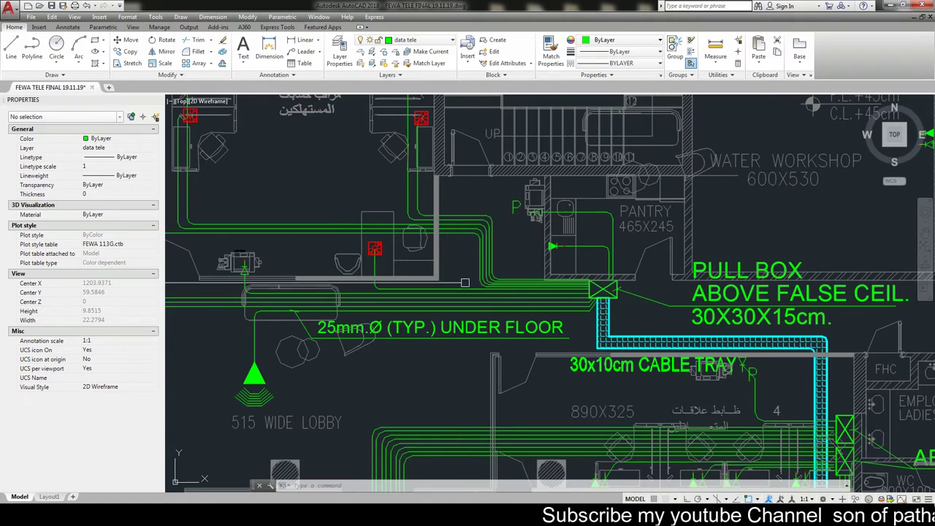
mouse_move(404, 280)
middle_mouse_down()
mouse_move(410, 296)
mouse_move(512, 370)
mouse_move(574, 361)
middle_mouse_up()
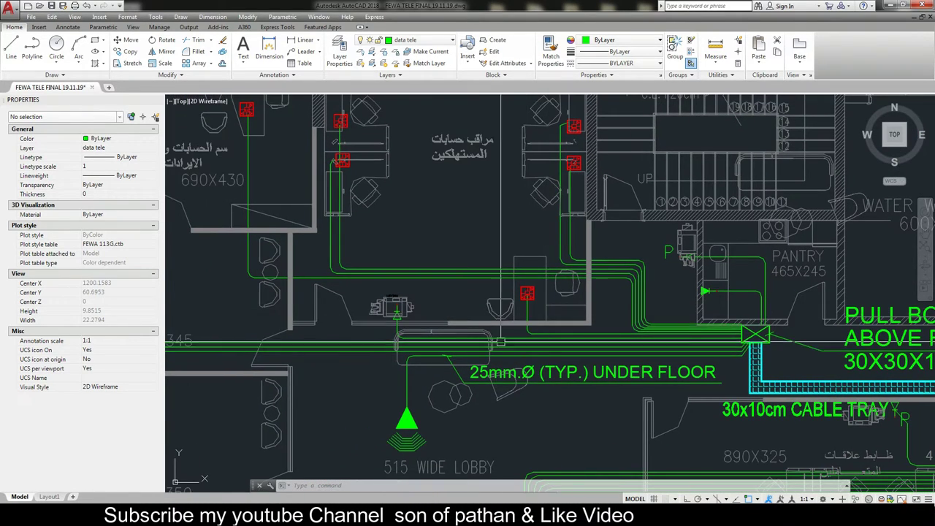
middle_click_drag(395, 317, 465, 308)
scroll(465, 309, "up", 4)
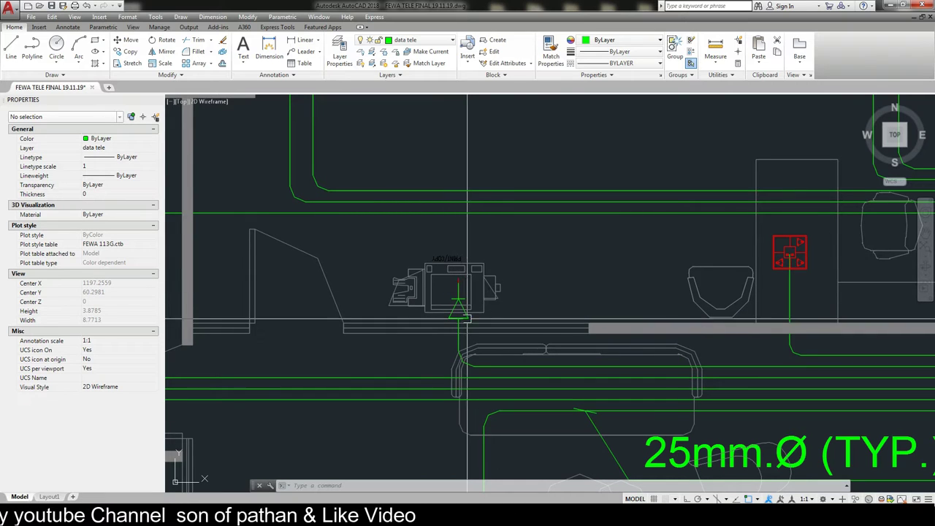
scroll(547, 374, "down", 1)
scroll(547, 373, "down", 3)
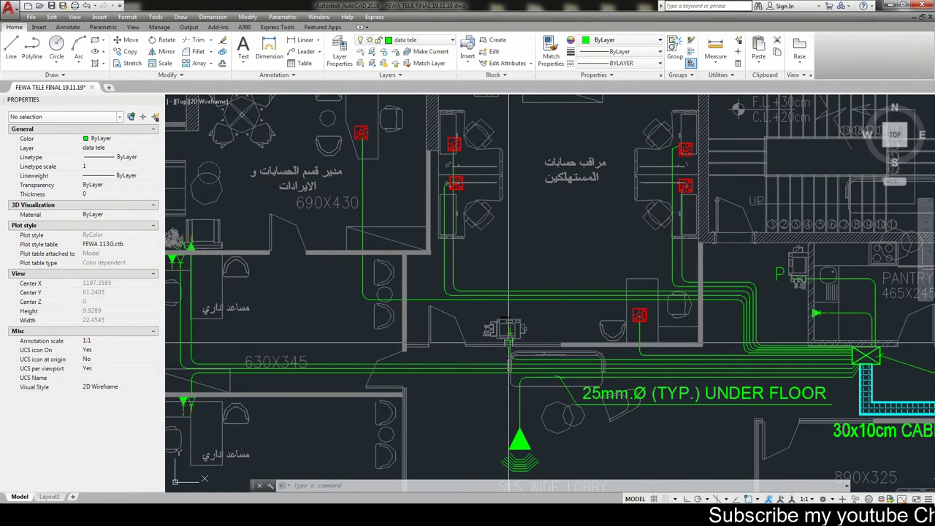
scroll(509, 341, "up", 2)
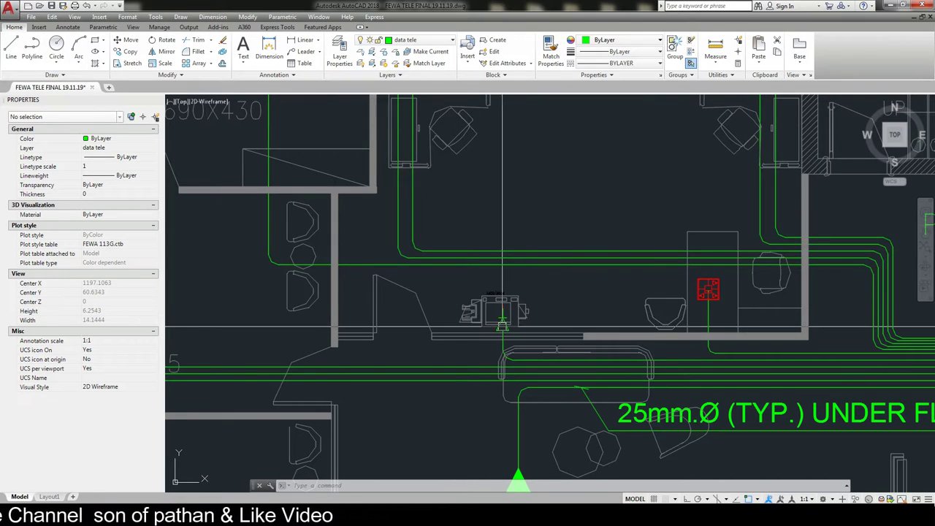
scroll(475, 323, "down", 4)
scroll(437, 220, "up", 2)
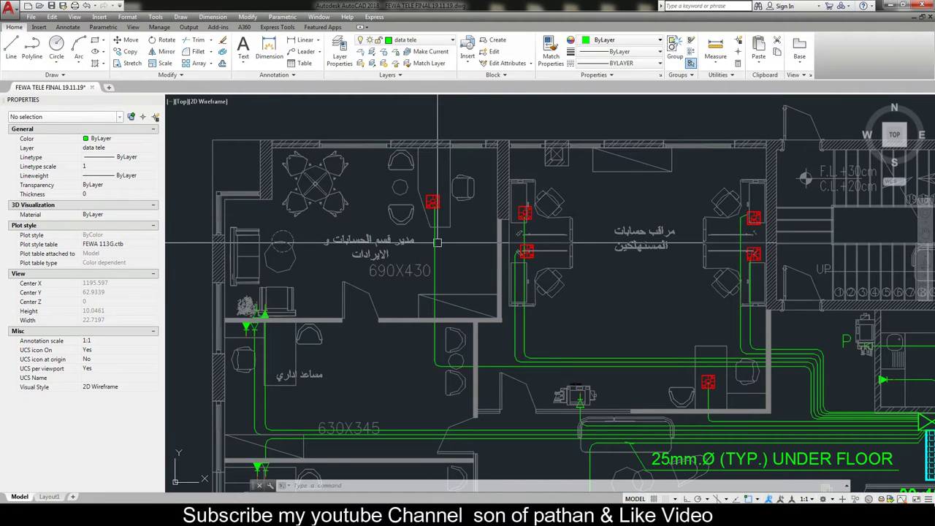
Shift the plan down and zoom over the offices below.
mouse_move(305, 344)
middle_mouse_down()
mouse_move(310, 300)
mouse_move(380, 303)
middle_mouse_up()
scroll(329, 291, "up", 6)
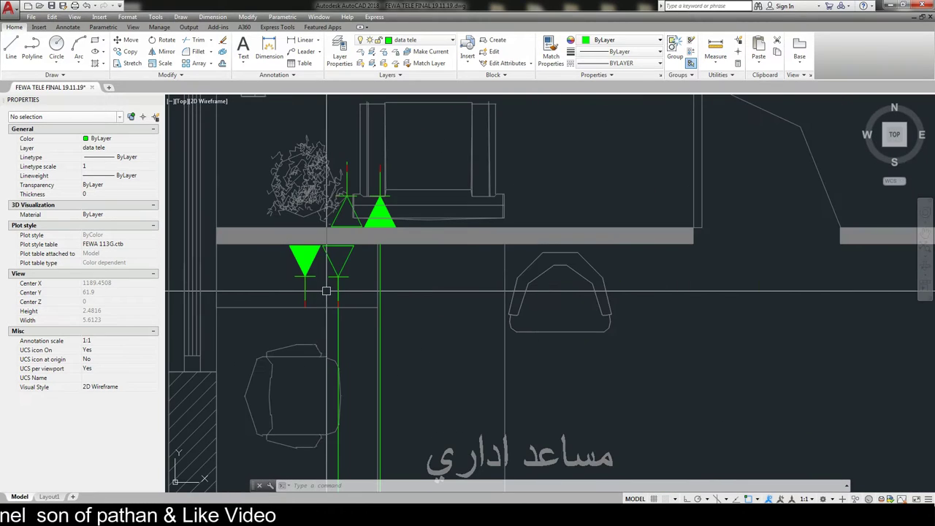
scroll(314, 303, "up", 2)
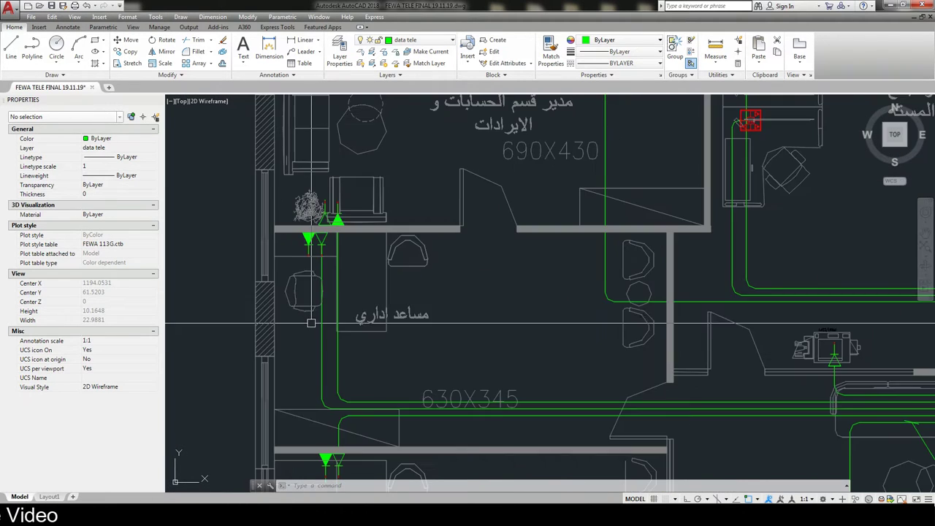
scroll(312, 292, "up", 2)
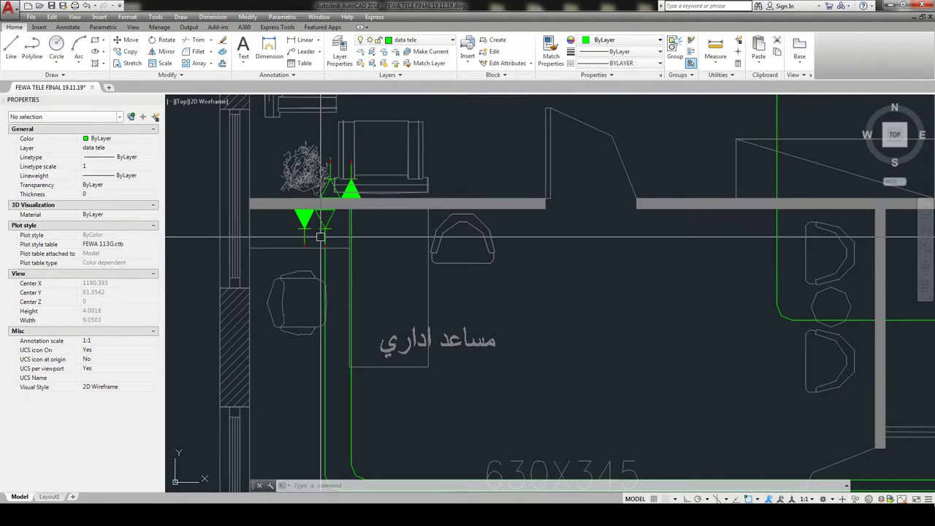
scroll(320, 235, "down", 2)
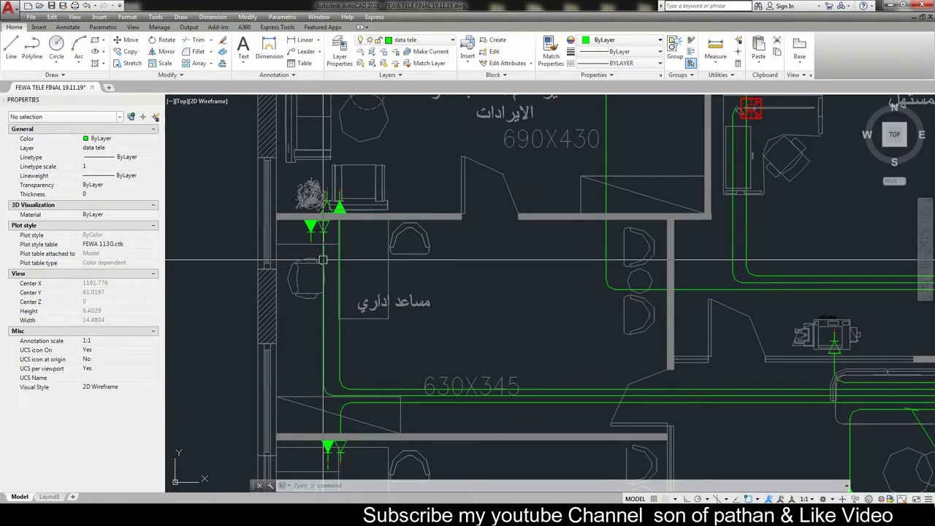
scroll(318, 244, "up", 2)
scroll(319, 240, "down", 3)
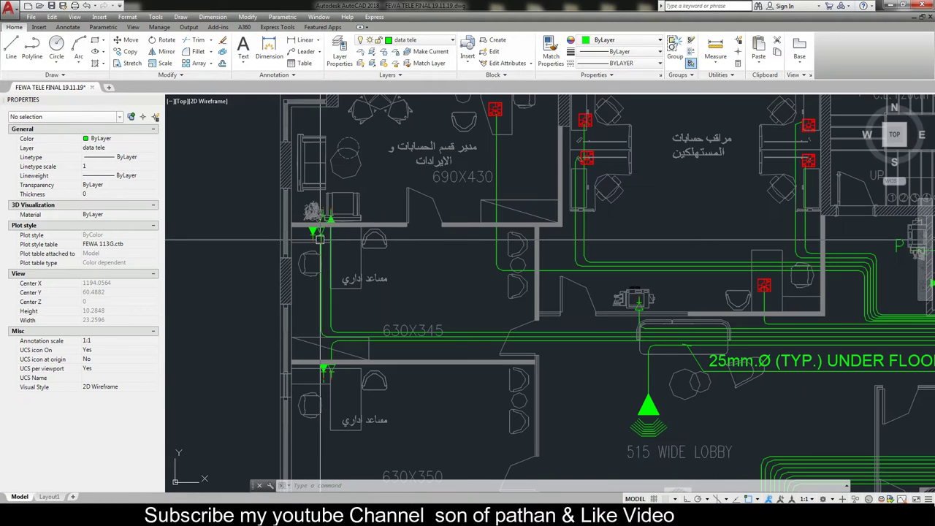
Pan across the 515 wide lobby to the pull box and 30x10cm cable tray.
middle_click_drag(373, 315, 349, 231)
scroll(348, 231, "up", 2)
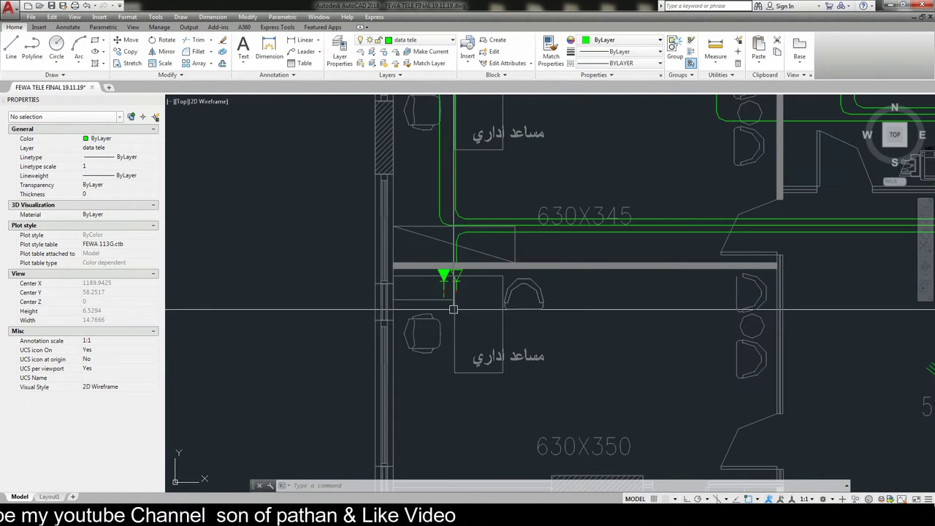
middle_click_drag(451, 333, 510, 331)
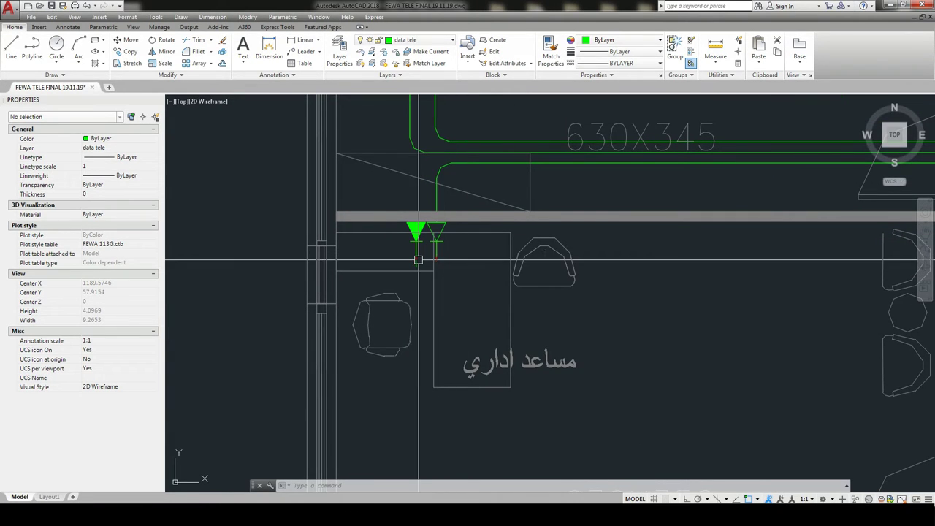
scroll(432, 246, "down", 3)
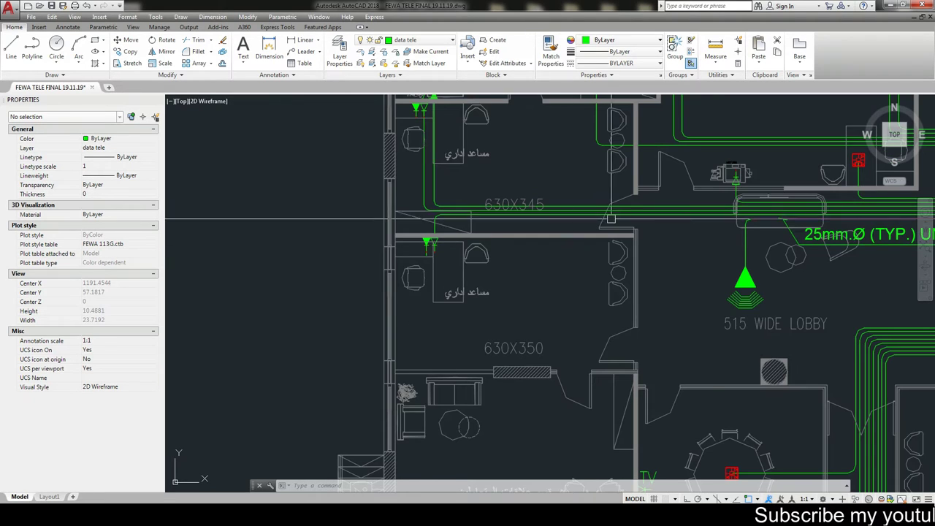
middle_click_drag(890, 231, 593, 219)
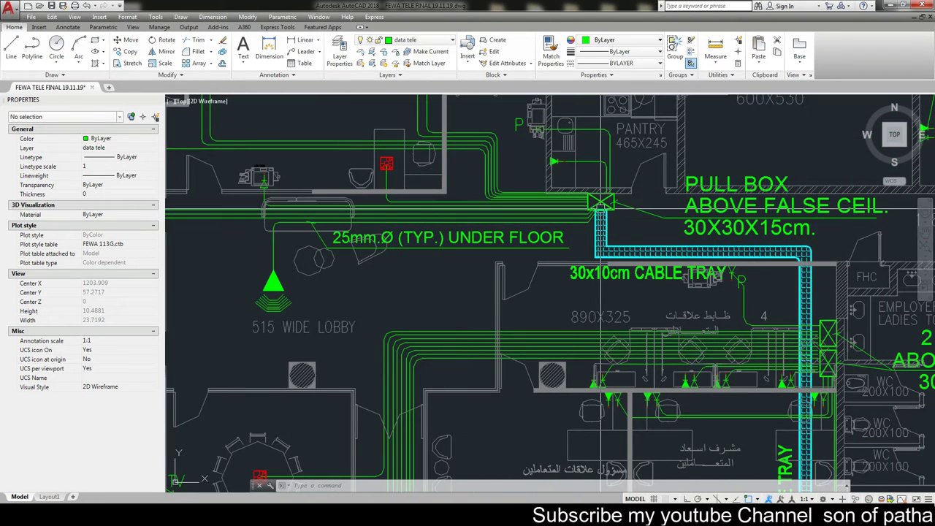
Follow the cable tray past the toilets and stairs toward the BMS room and lifts.
scroll(555, 198, "down", 2)
middle_click_drag(461, 188, 489, 173)
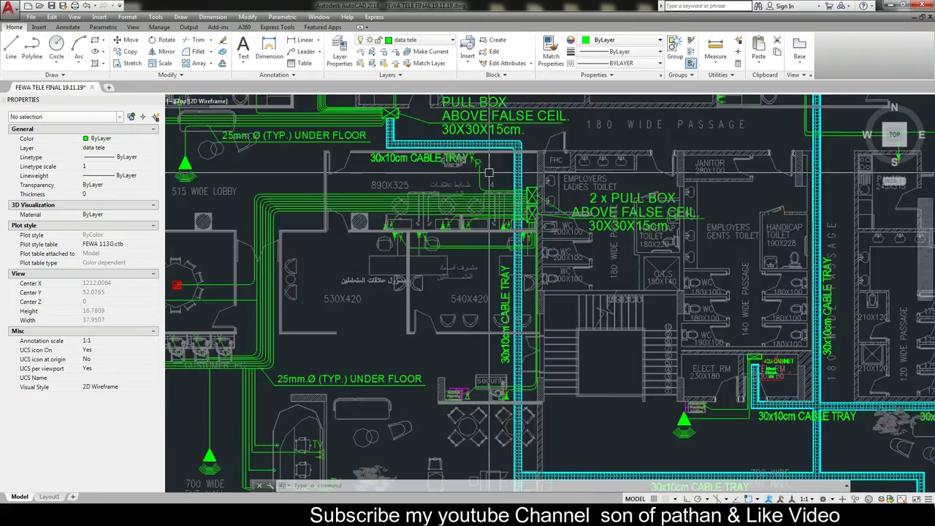
scroll(489, 173, "down", 2)
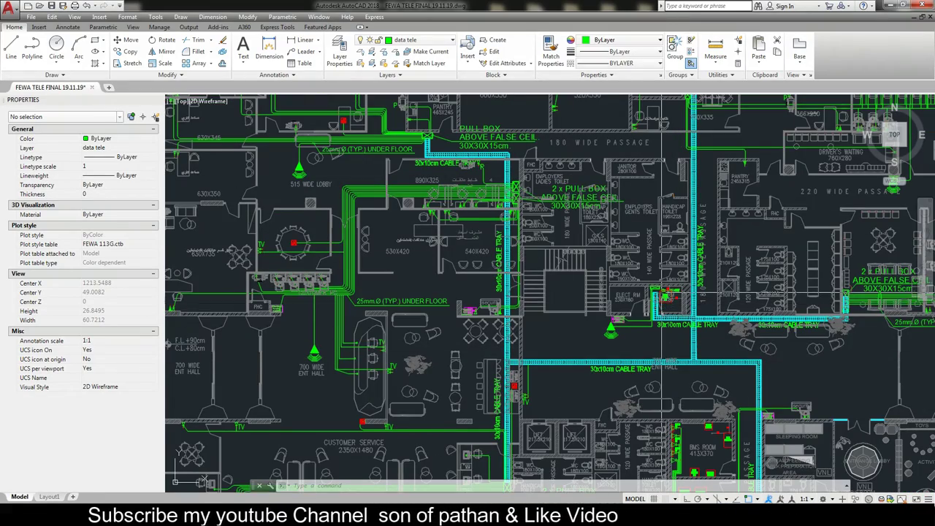
mouse_move(710, 363)
middle_mouse_down()
mouse_move(570, 355)
mouse_move(553, 255)
middle_mouse_up()
scroll(440, 270, "down", 2)
scroll(433, 354, "up", 4)
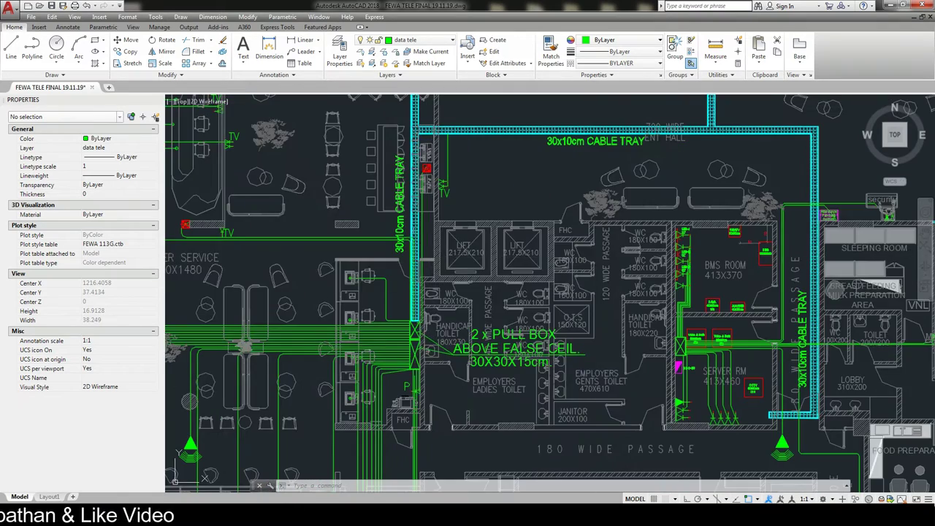
middle_click_drag(405, 174, 376, 268)
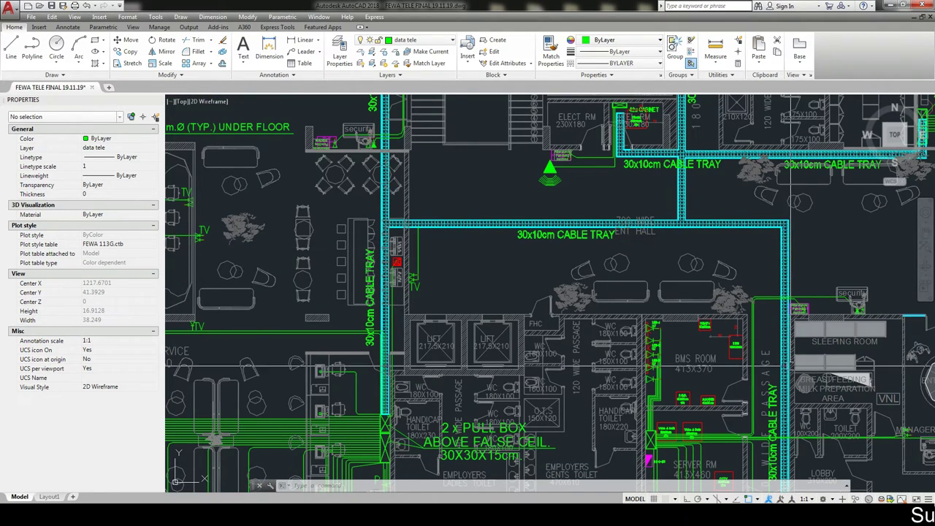
Centre and zoom in on the server room racks.
middle_click_drag(793, 447, 676, 279)
scroll(616, 331, "up", 2)
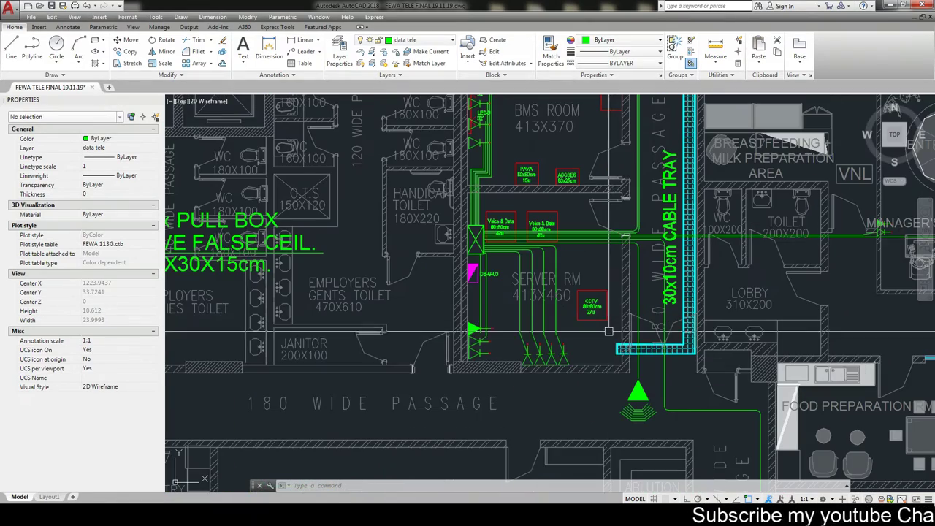
middle_click_drag(601, 350, 582, 460)
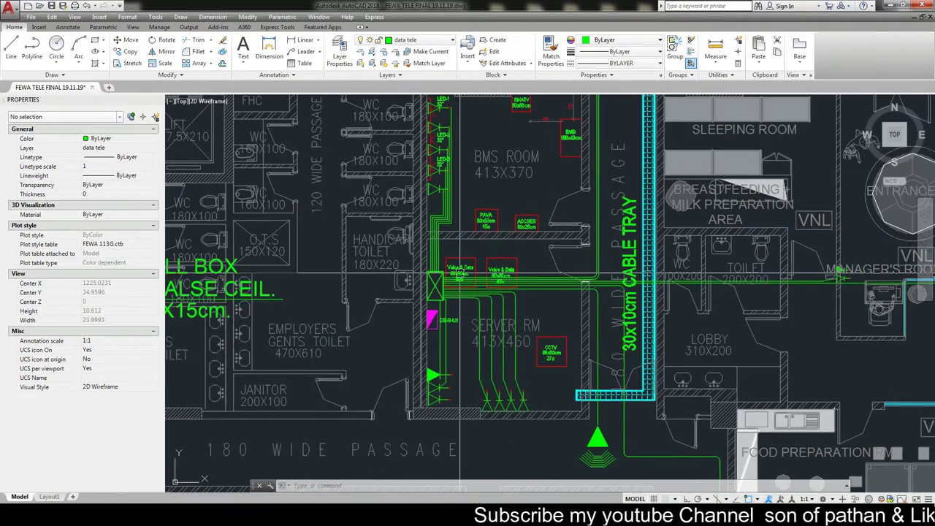
scroll(574, 292, "up", 4)
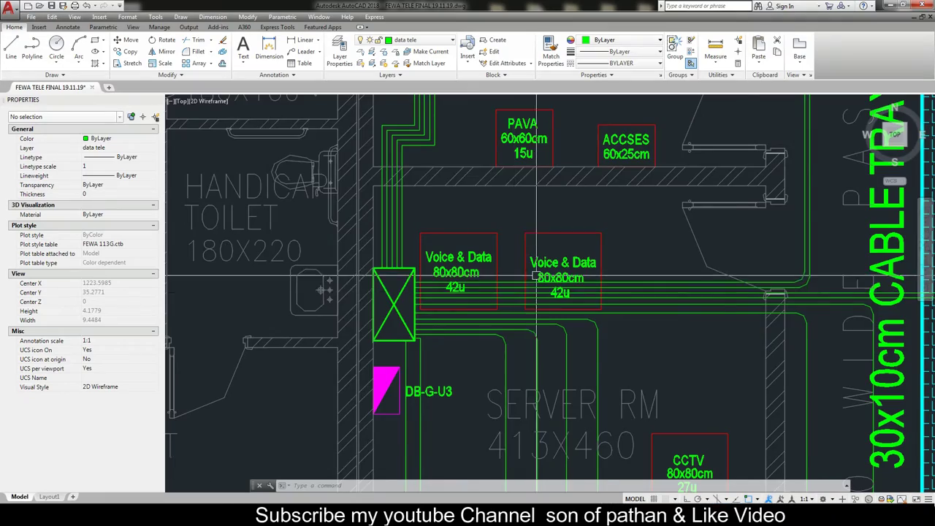
scroll(465, 258, "down", 5)
scroll(465, 258, "down", 2)
scroll(465, 258, "down", 2)
scroll(544, 296, "up", 2)
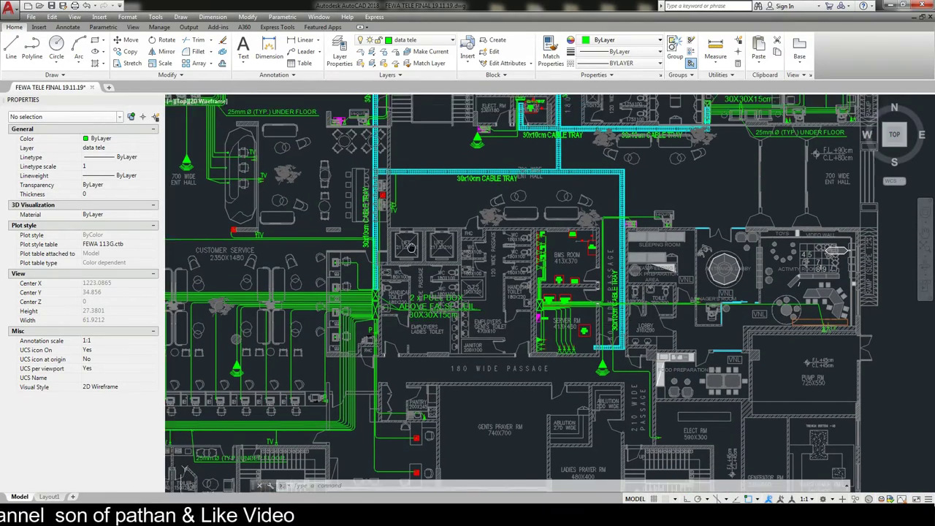
Pan to the northern part and zoom out to the whole floor plan.
middle_click_drag(432, 316, 447, 380)
middle_click_drag(396, 129, 406, 226)
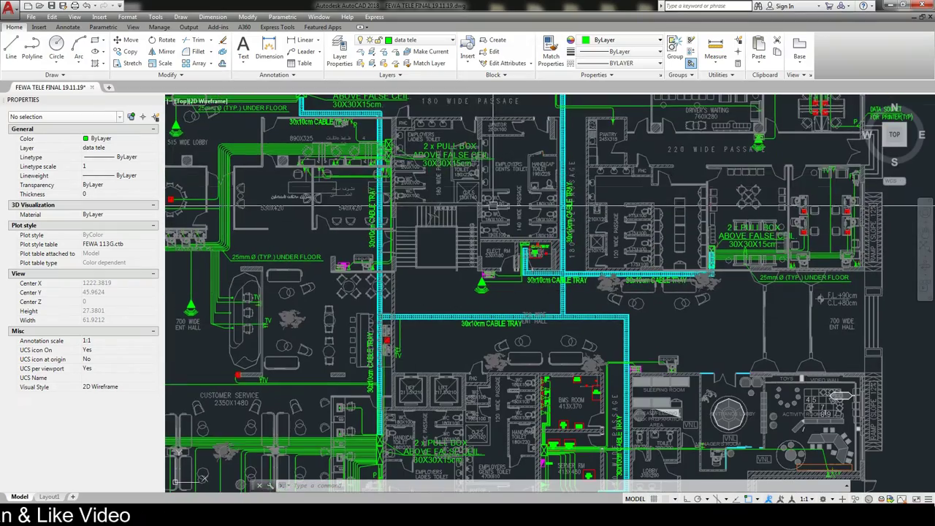
scroll(492, 207, "down", 5)
scroll(505, 237, "up", 3)
scroll(555, 230, "up", 2)
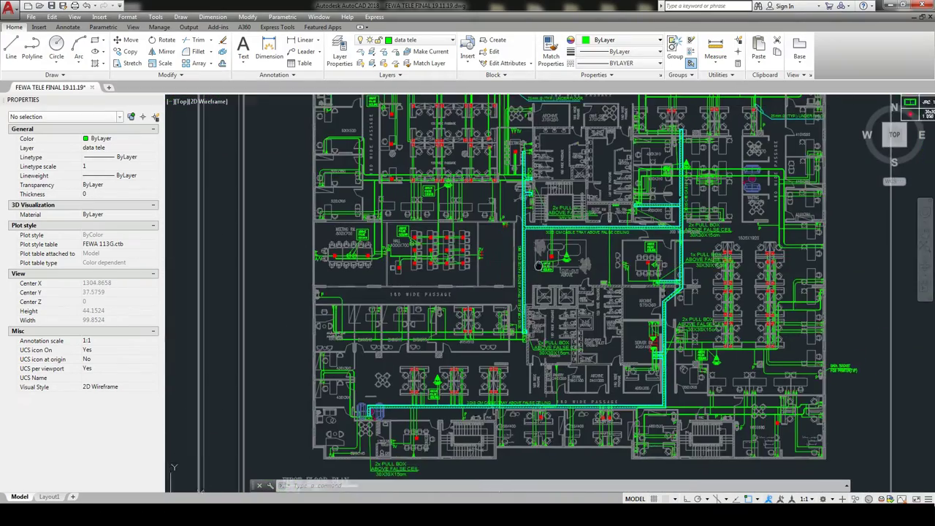
scroll(614, 223, "up", 1)
scroll(639, 218, "up", 3)
scroll(558, 218, "up", 4)
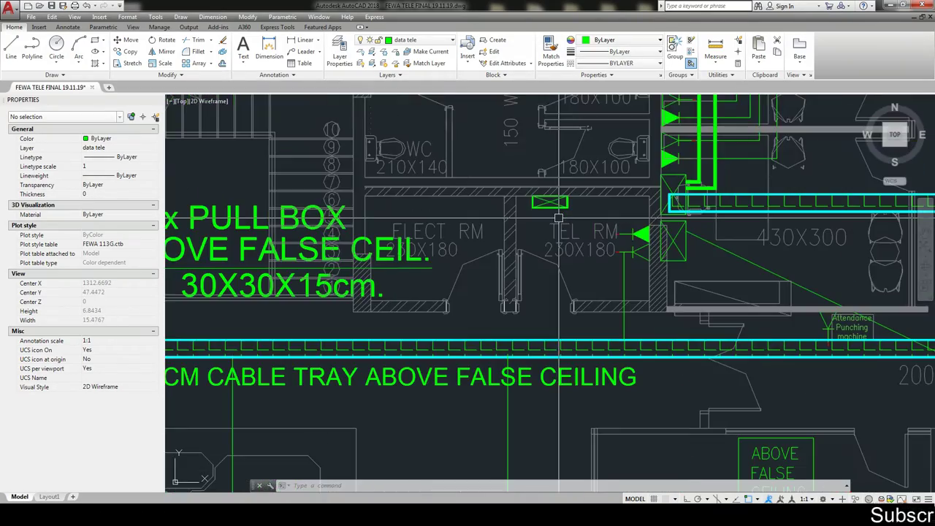
scroll(573, 279, "down", 6)
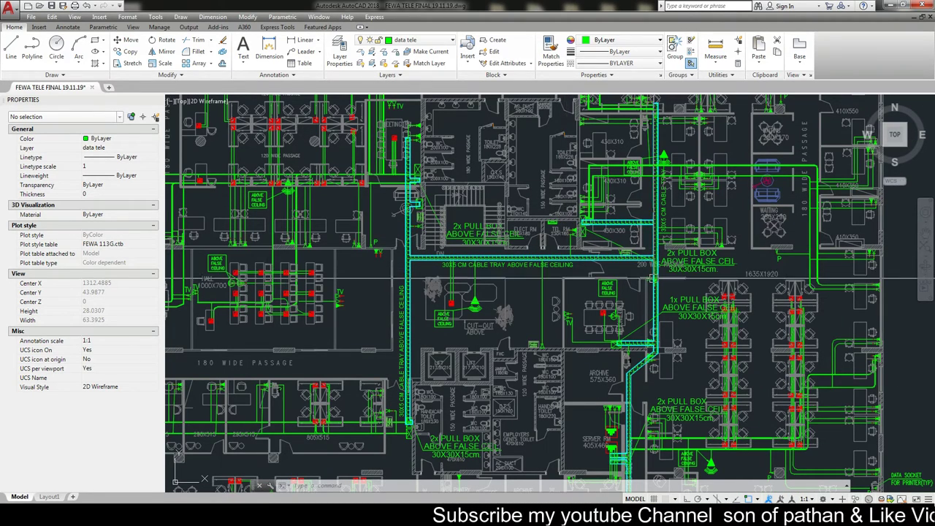
scroll(623, 390, "up", 2)
scroll(570, 373, "up", 5)
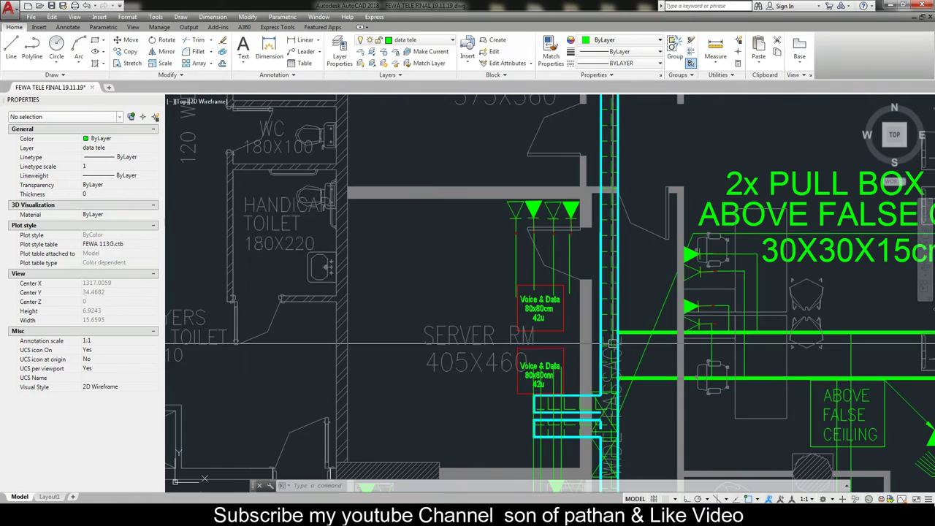
scroll(520, 358, "down", 1)
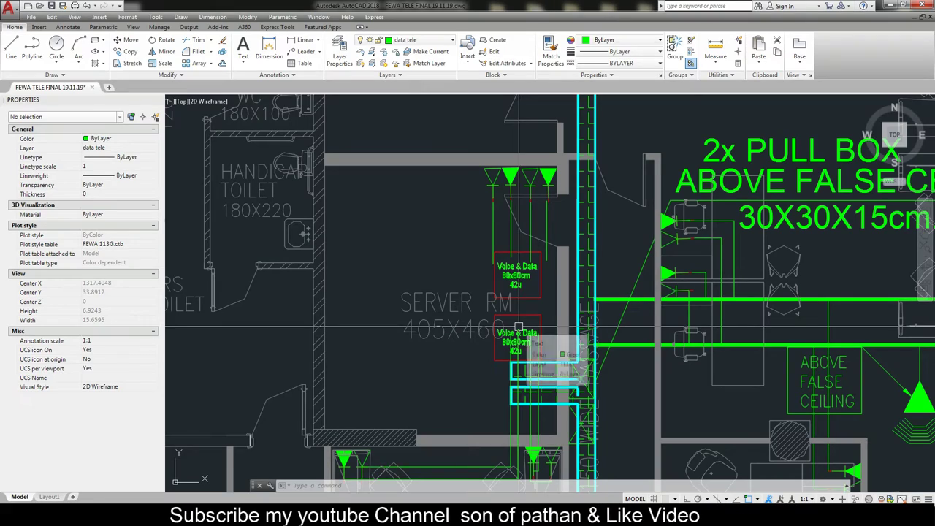
scroll(511, 287, "down", 2)
scroll(511, 287, "down", 5)
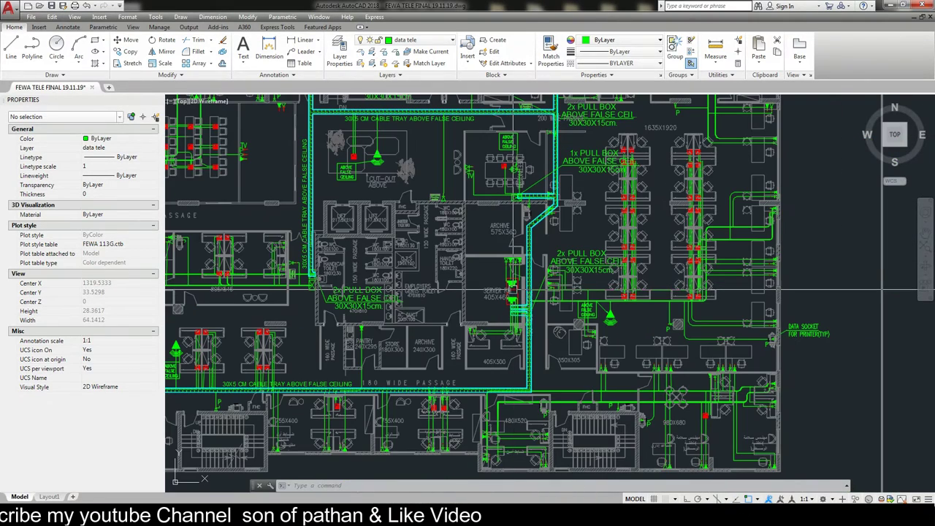
middle_click_drag(363, 418, 609, 299)
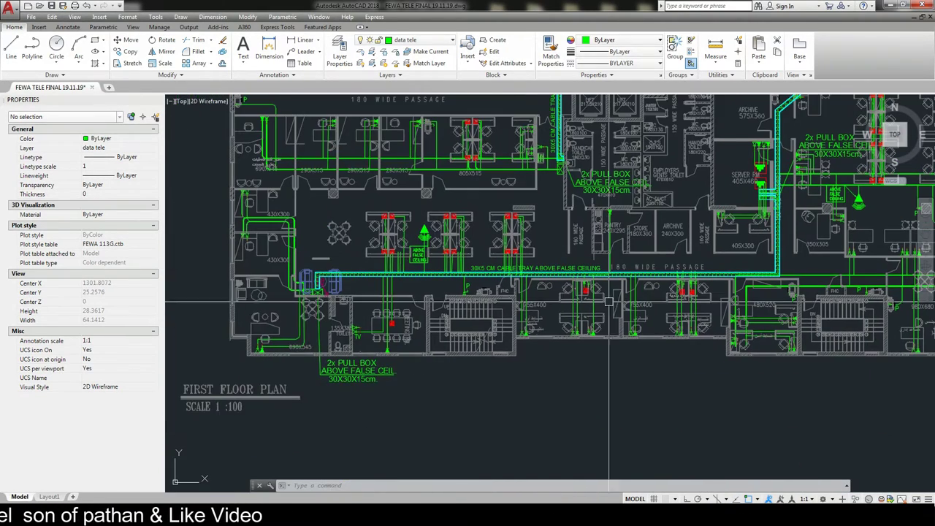
scroll(184, 372, "up", 3)
scroll(244, 342, "up", 2)
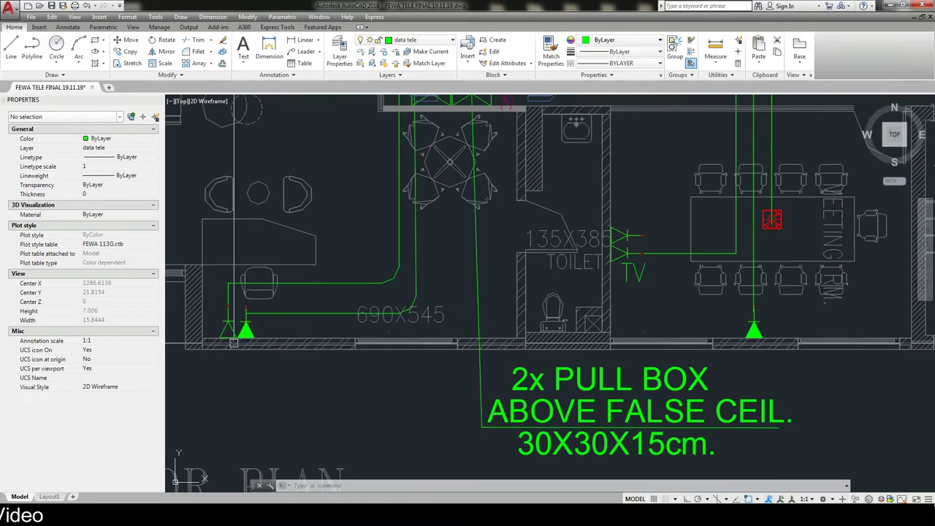
scroll(234, 342, "down", 2)
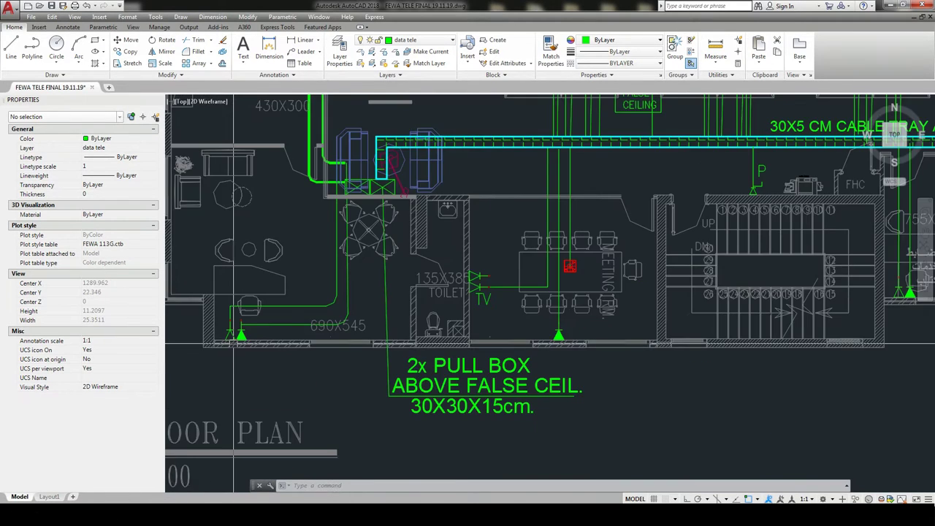
scroll(234, 342, "down", 3)
middle_click_drag(253, 338, 250, 361)
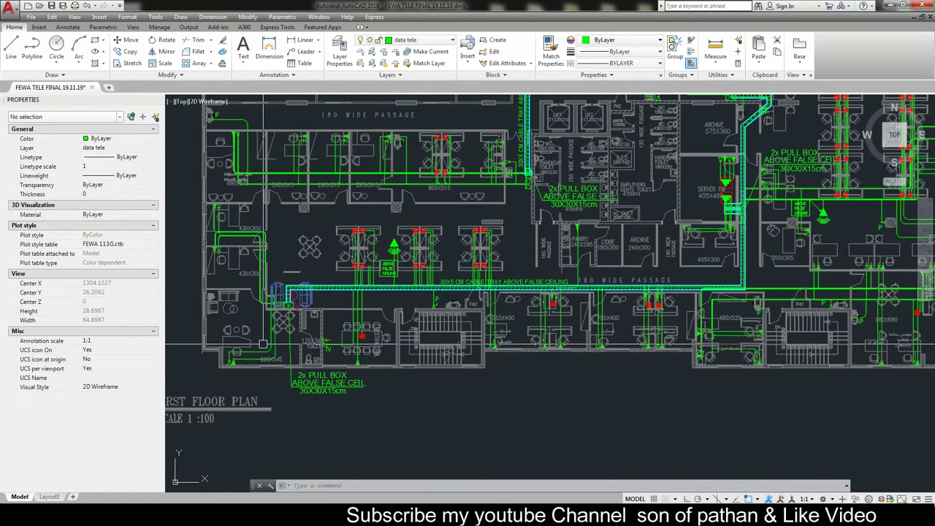
scroll(245, 359, "up", 2)
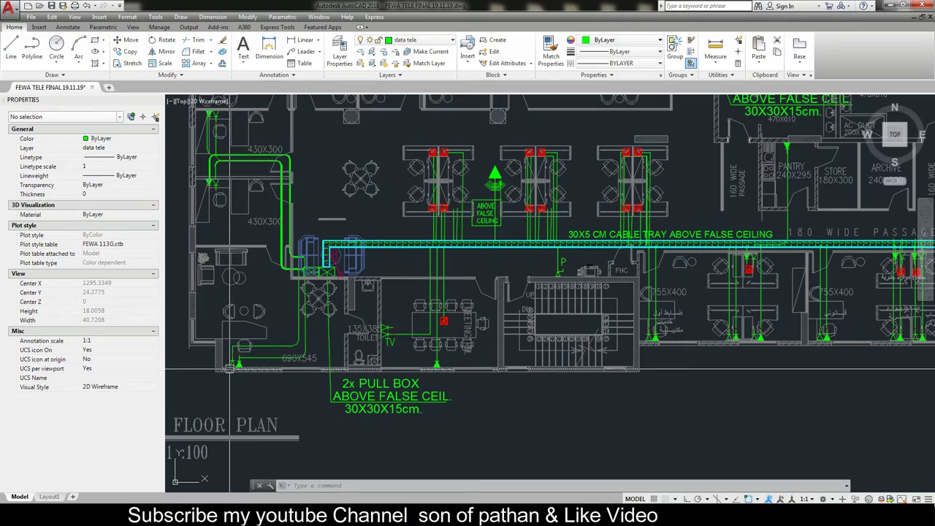
middle_click_drag(228, 371, 259, 374)
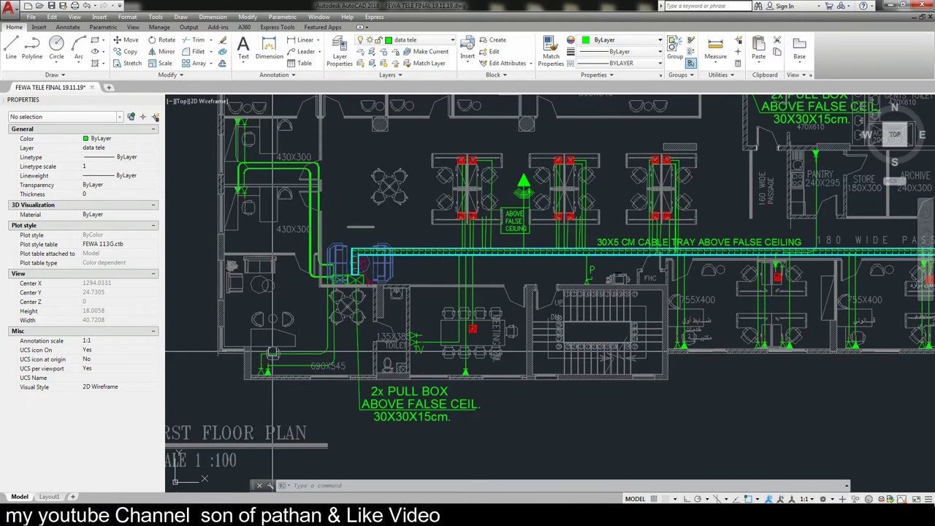
scroll(289, 431, "down", 1)
scroll(289, 431, "down", 1)
middle_click_drag(337, 256, 325, 312)
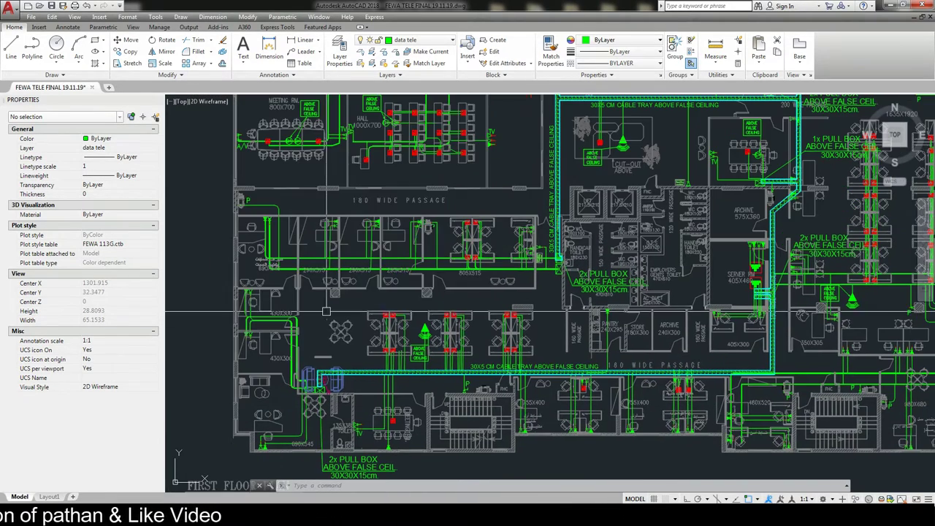
scroll(320, 422, "up", 1)
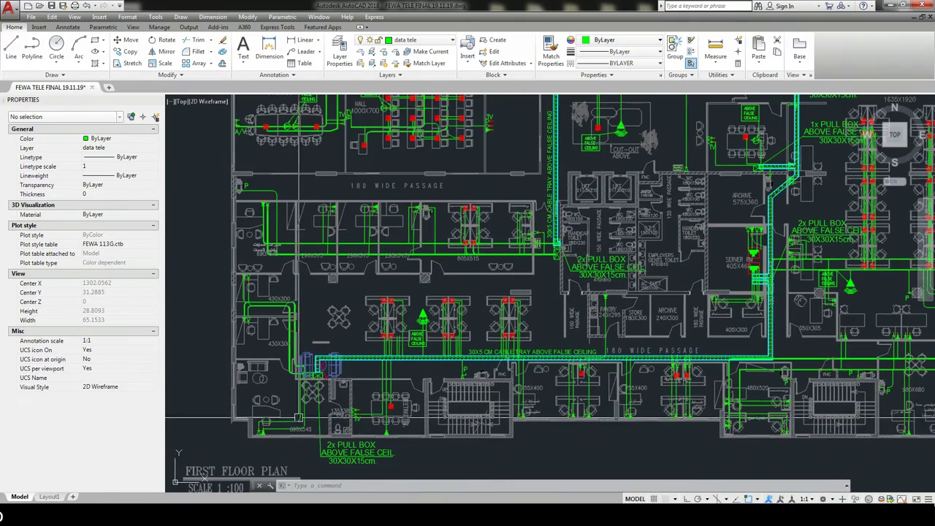
scroll(320, 422, "up", 1)
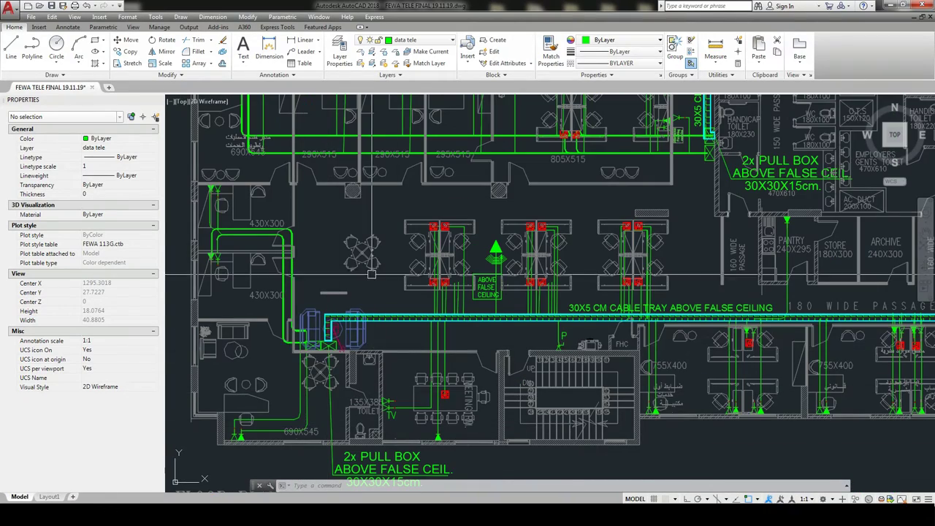
middle_click_drag(371, 274, 347, 368)
scroll(463, 317, "up", 4)
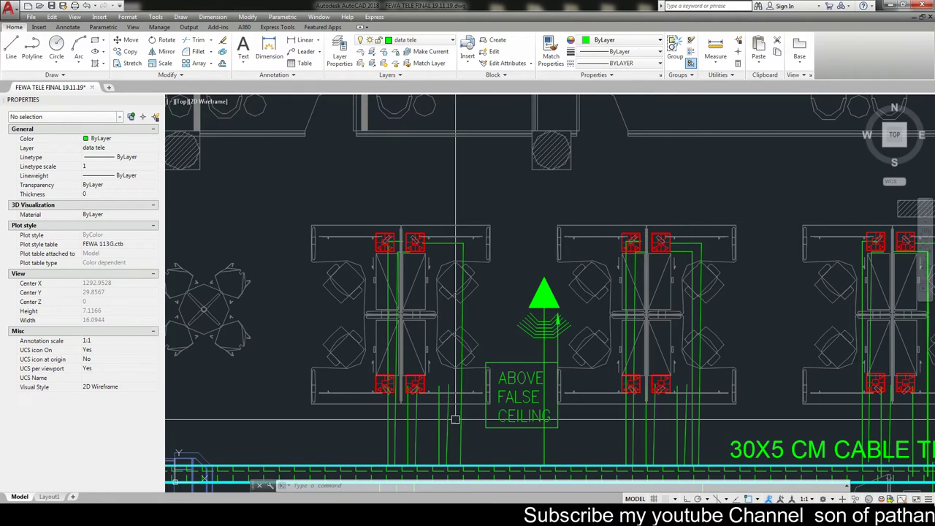
scroll(411, 389, "up", 7)
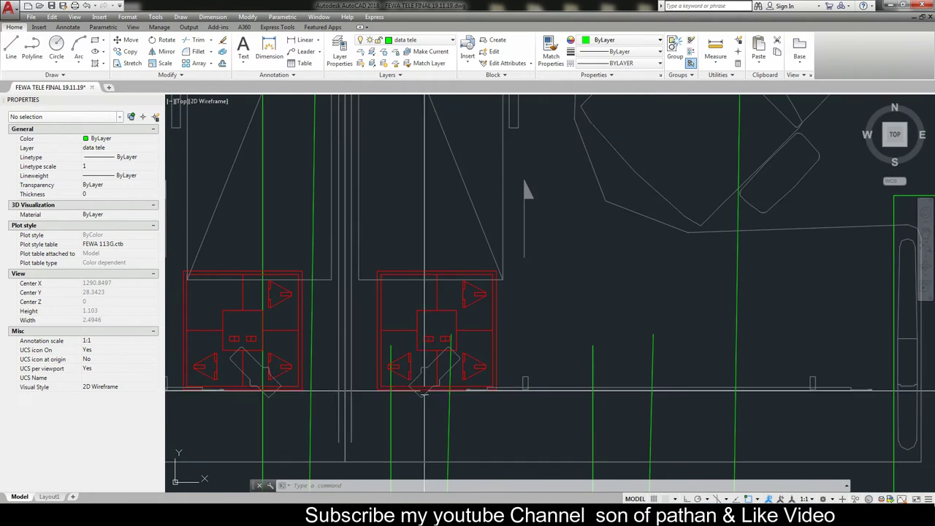
scroll(430, 369, "down", 4)
scroll(429, 358, "down", 2)
scroll(430, 354, "up", 2)
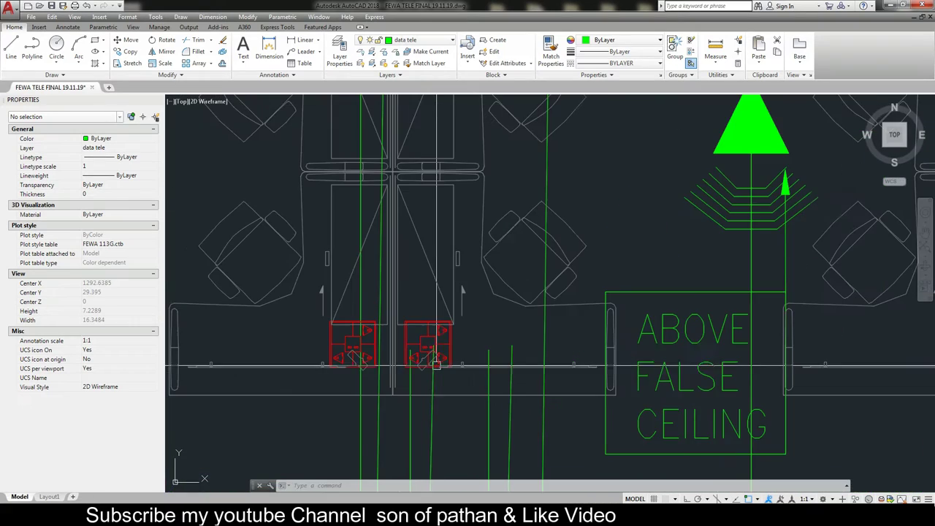
scroll(431, 352, "down", 5)
scroll(409, 371, "down", 4)
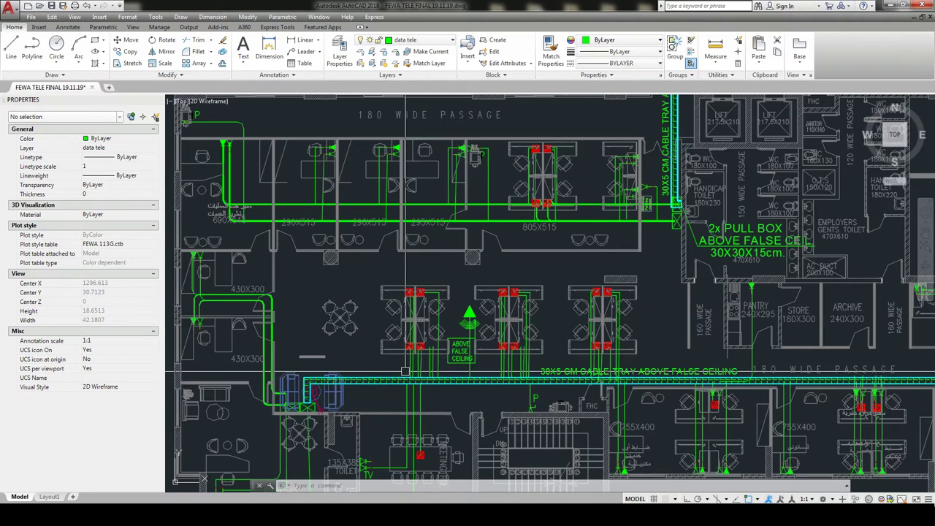
middle_click_drag(405, 371, 513, 337)
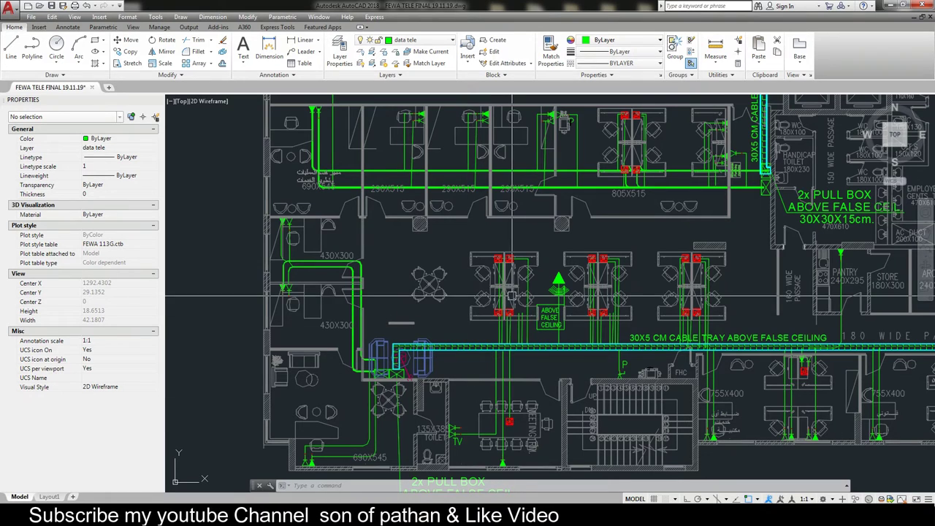
scroll(491, 307, "up", 1)
type("L")
key("Return")
scroll(370, 400, "up", 3)
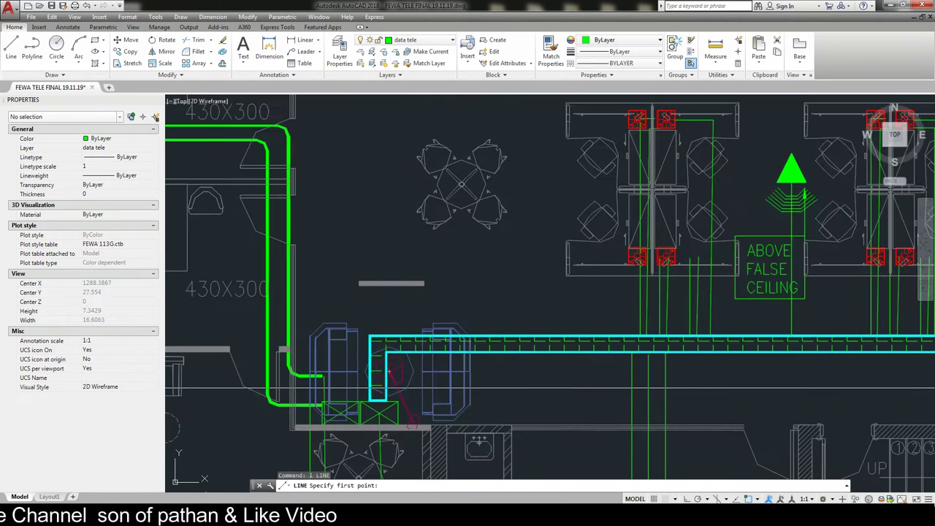
left_click(371, 400)
left_click(627, 253)
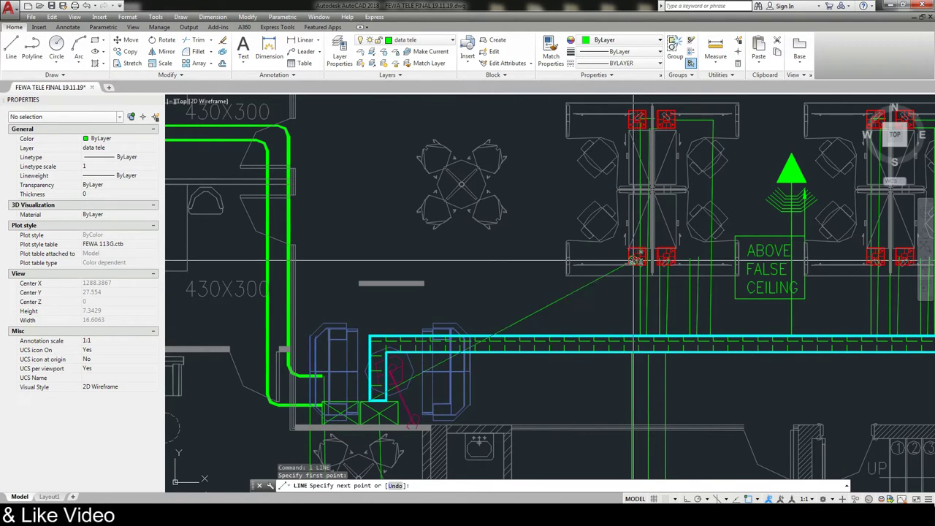
key("Return")
key("Return")
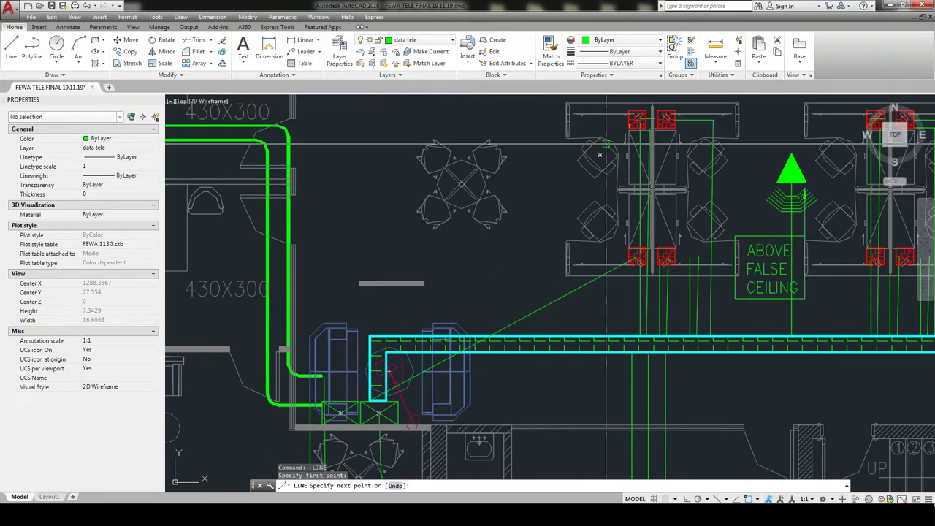
left_click(618, 133)
key("Escape")
left_click(554, 206)
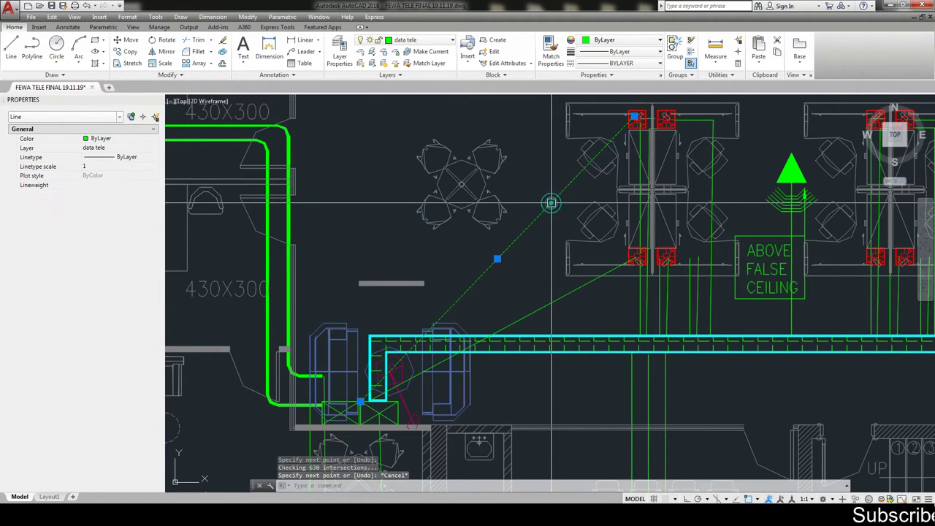
left_click(560, 302)
type("e")
key("Return")
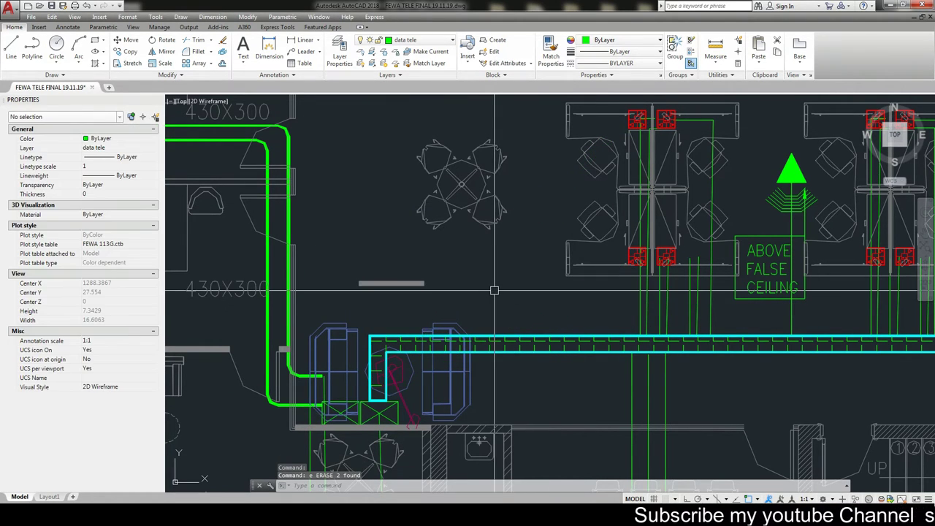
scroll(508, 269, "down", 2)
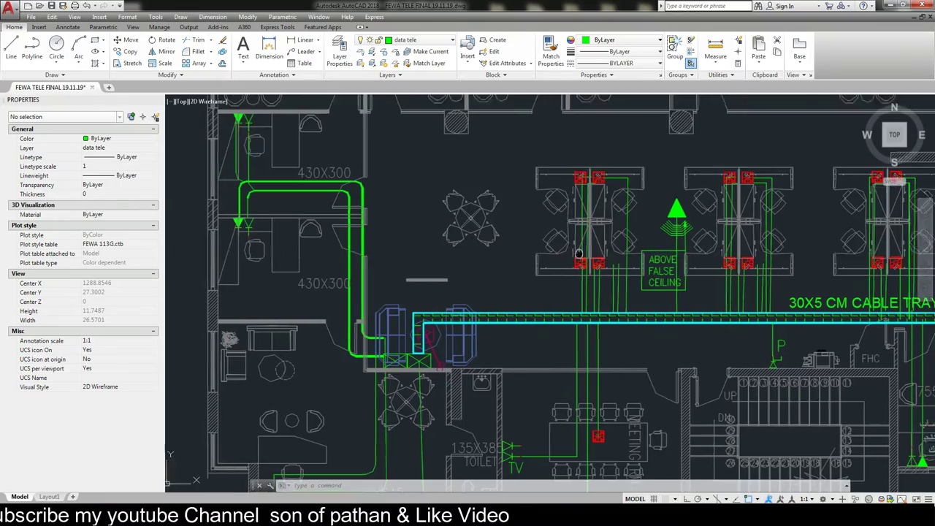
scroll(538, 250, "down", 2)
scroll(365, 306, "down", 2)
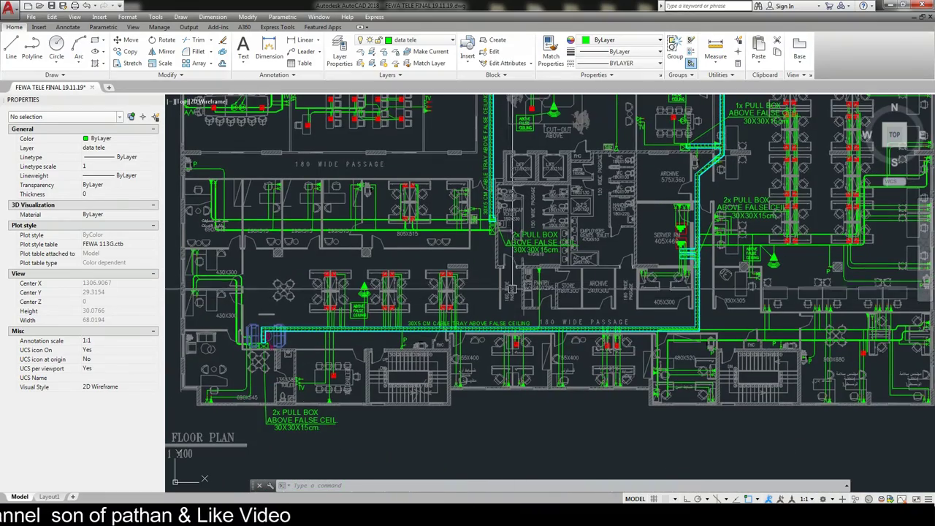
Move from the floor plan to the TELE. RM. DETAIL drawing and zoom in.
middle_click_drag(512, 289, 374, 399)
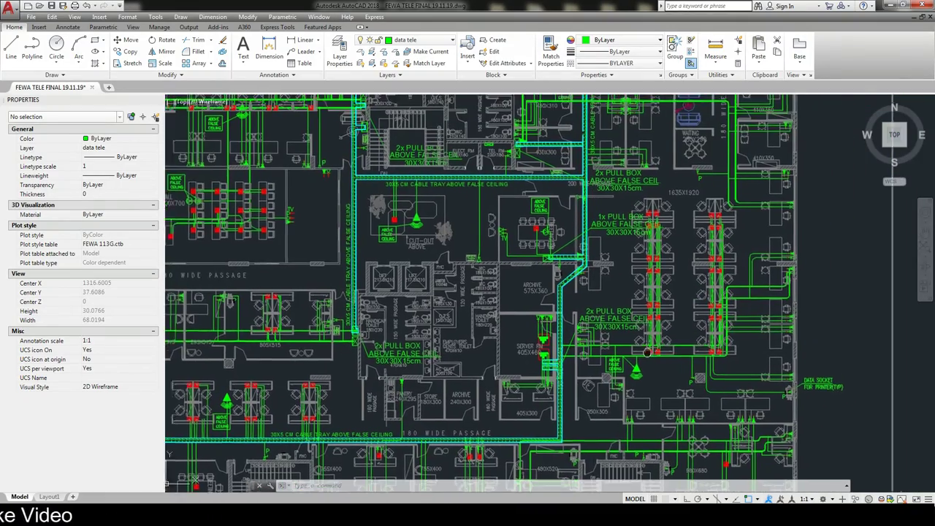
scroll(647, 353, "down", 1)
scroll(511, 329, "down", 3)
scroll(471, 337, "up", 4)
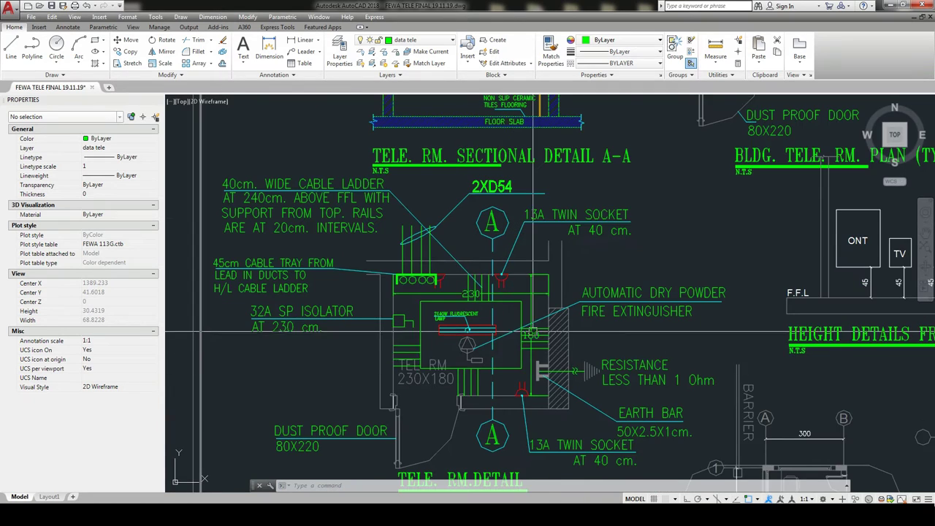
middle_click_drag(532, 332, 531, 298)
scroll(506, 292, "up", 1)
scroll(448, 242, "up", 1)
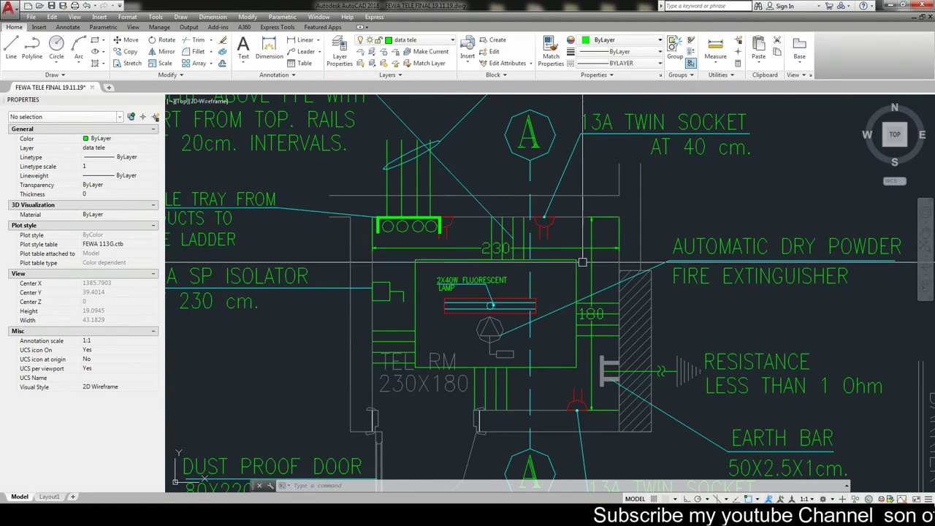
scroll(540, 235, "down", 2)
Bring the cable ladder and RCC slab detail into view, then recentre the details sheet.
middle_click_drag(394, 157, 382, 292)
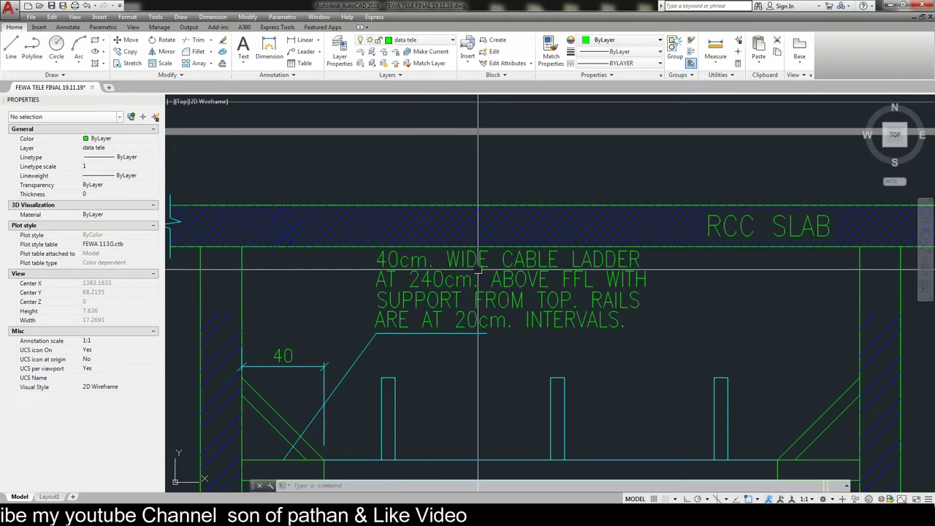
scroll(511, 270, "down", 6)
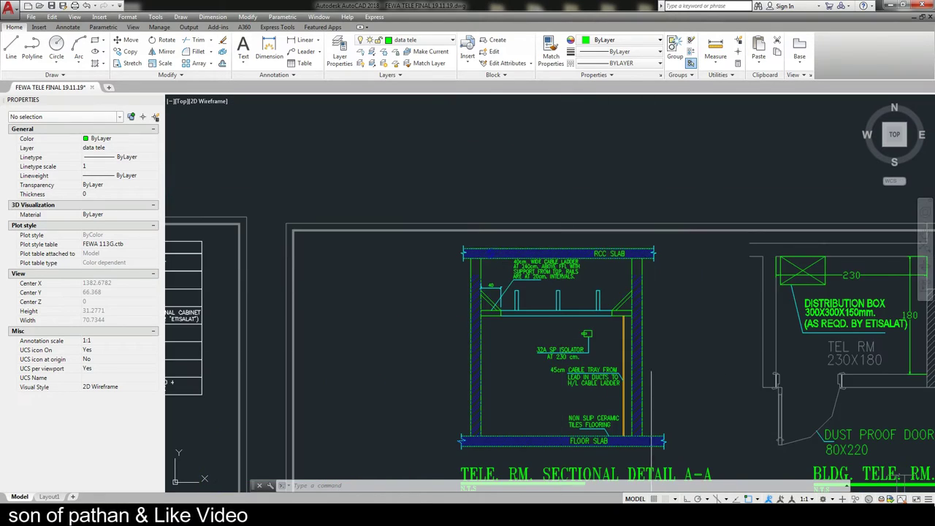
scroll(539, 271, "down", 4)
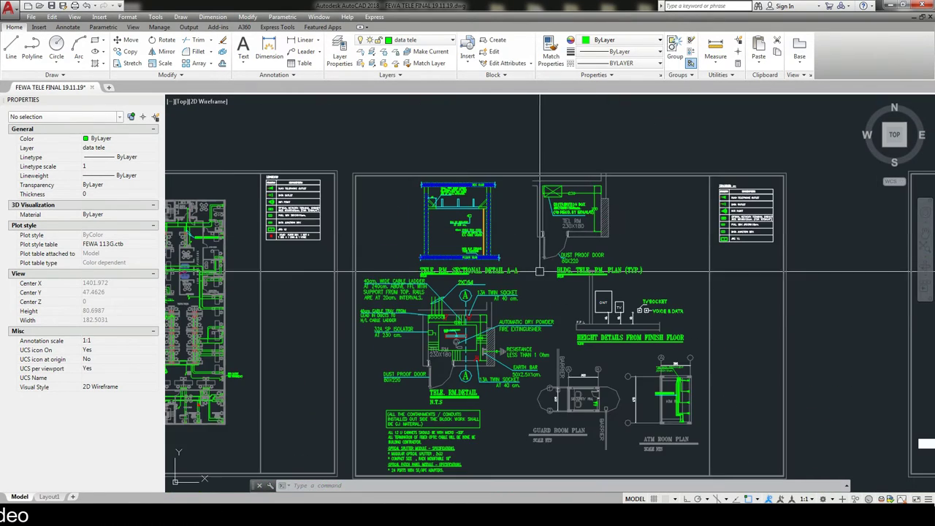
middle_click_drag(539, 271, 561, 243)
scroll(703, 376, "up", 2)
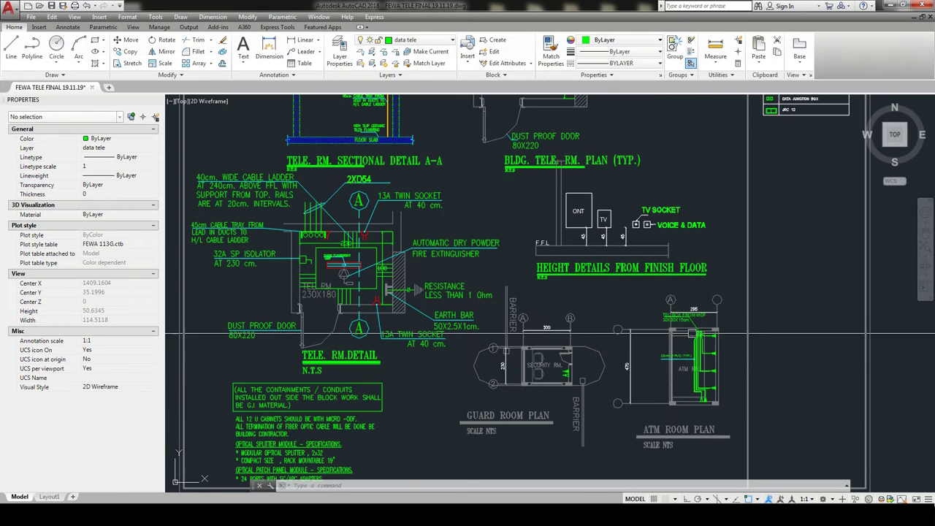
Zoom out from the ONT and TV height details to the full riser sheet of floor cabinets and cable runs.
scroll(621, 227, "up", 3)
scroll(598, 277, "up", 2)
scroll(580, 316, "up", 2)
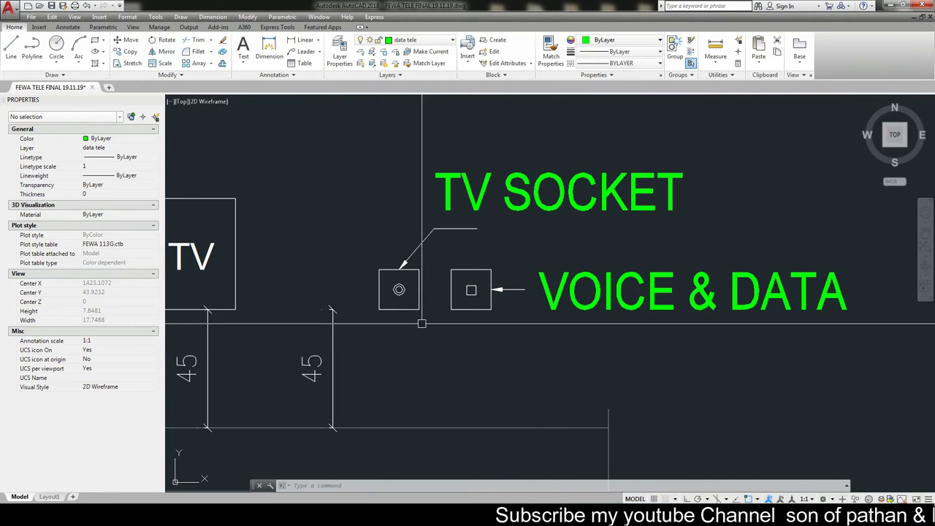
scroll(331, 314, "down", 1)
scroll(334, 380, "down", 2)
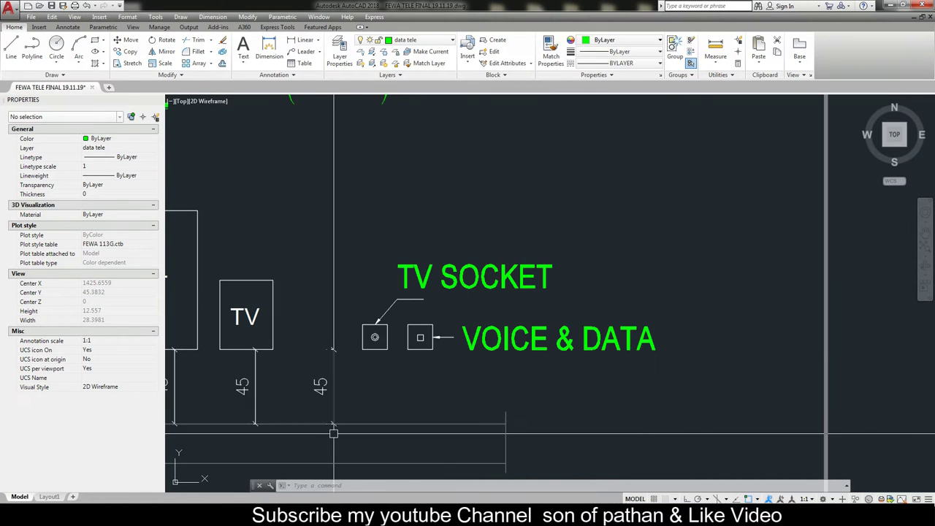
scroll(396, 252, "down", 3)
scroll(375, 356, "up", 4)
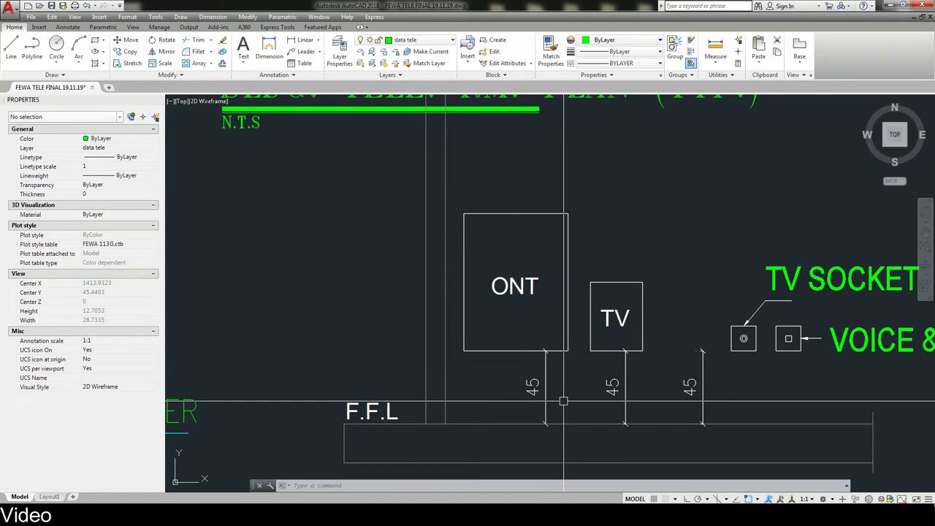
middle_click_drag(563, 401, 522, 391)
scroll(516, 351, "down", 3)
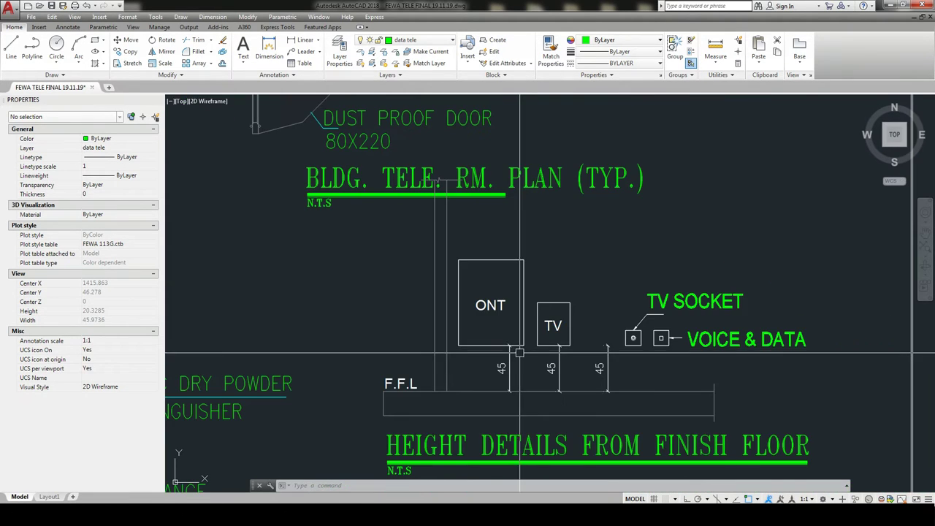
scroll(515, 352, "down", 3)
scroll(516, 352, "down", 2)
Zoom in and centre the main telephone room racks on the ground floor.
middle_click_drag(545, 373, 525, 367)
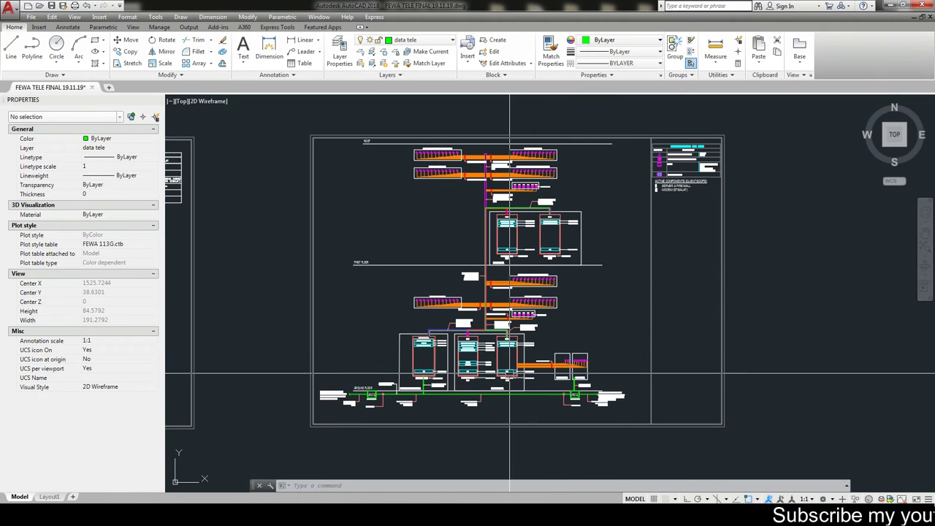
scroll(448, 395, "up", 2)
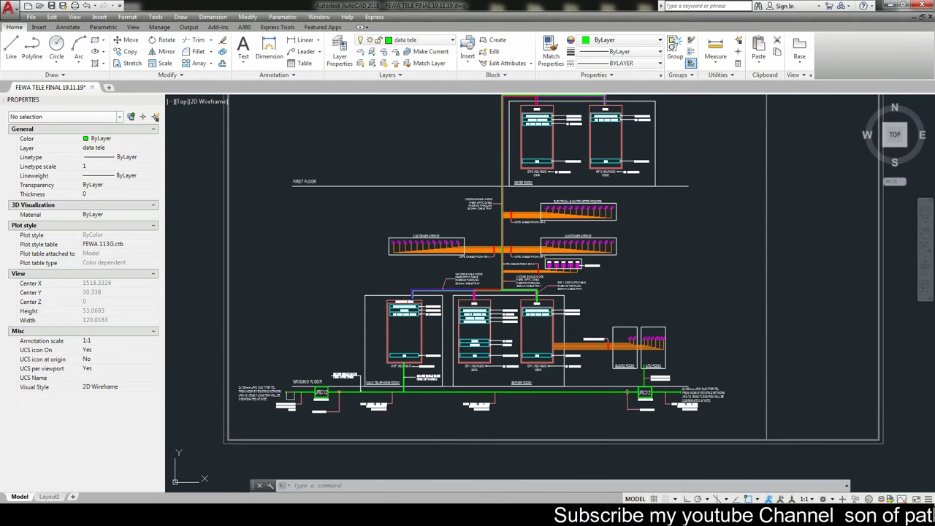
scroll(290, 395, "up", 4)
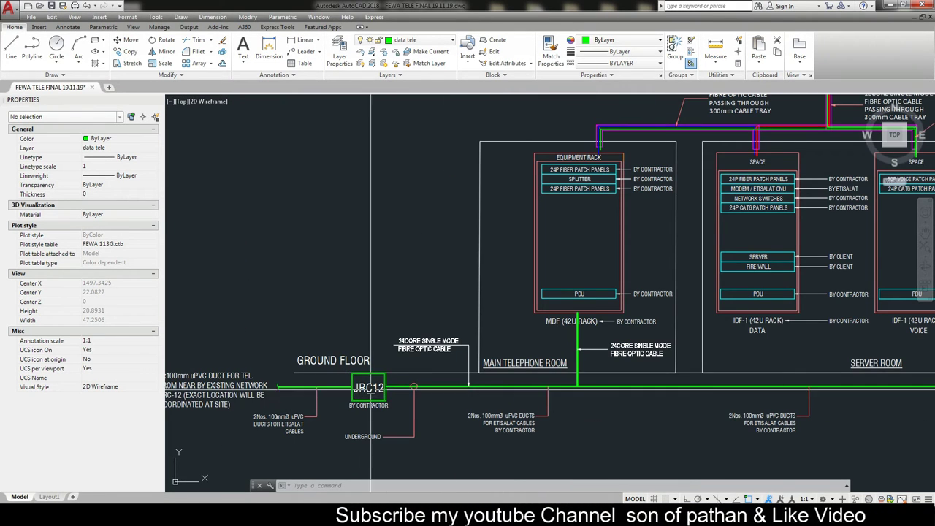
middle_click_drag(366, 387, 395, 381)
scroll(396, 381, "down", 3)
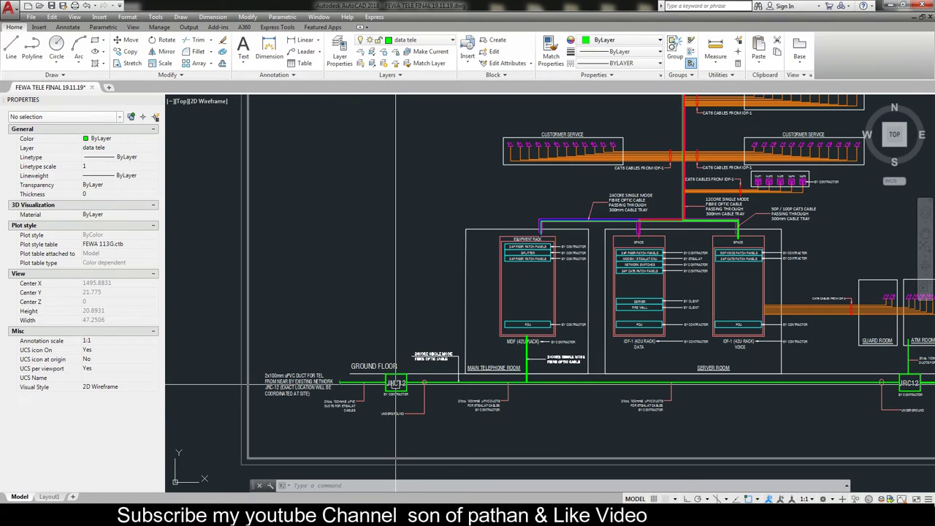
scroll(396, 387, "up", 4)
scroll(394, 390, "down", 5)
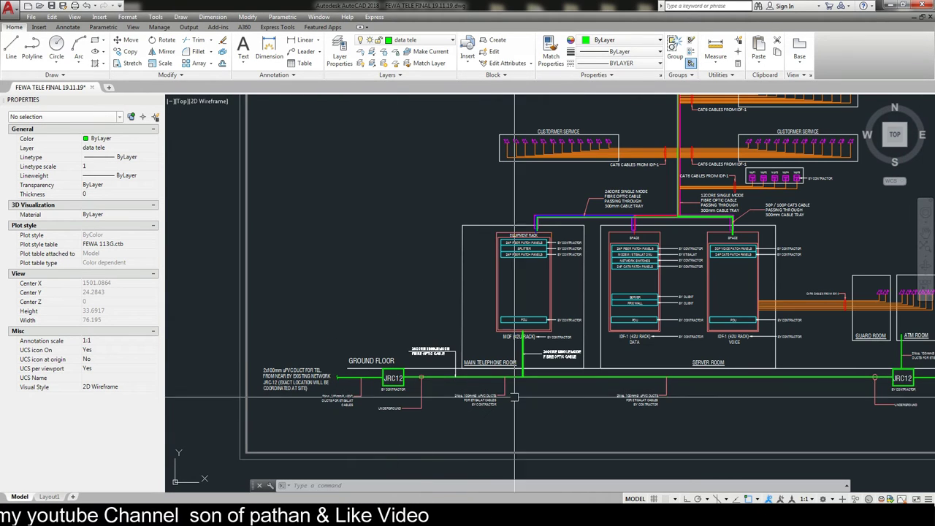
scroll(775, 392, "up", 1)
middle_click_drag(325, 392, 401, 395)
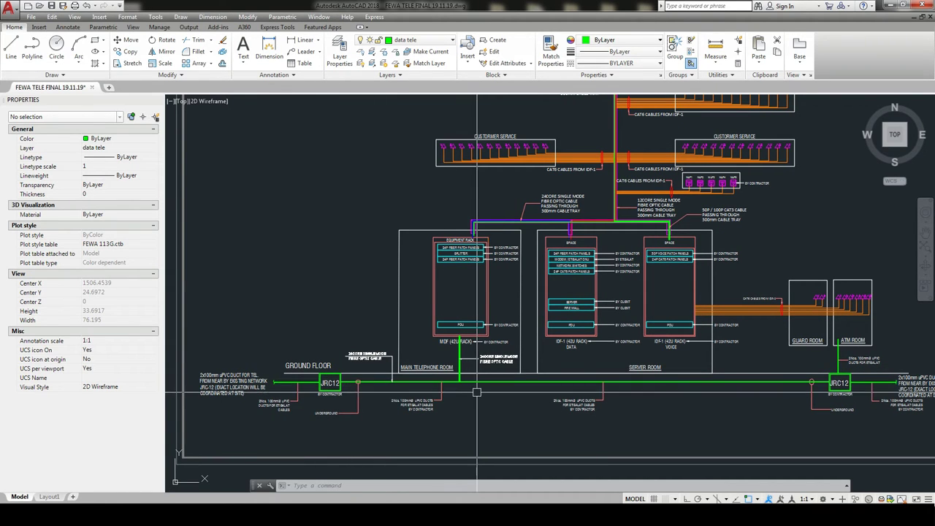
scroll(462, 339, "up", 2)
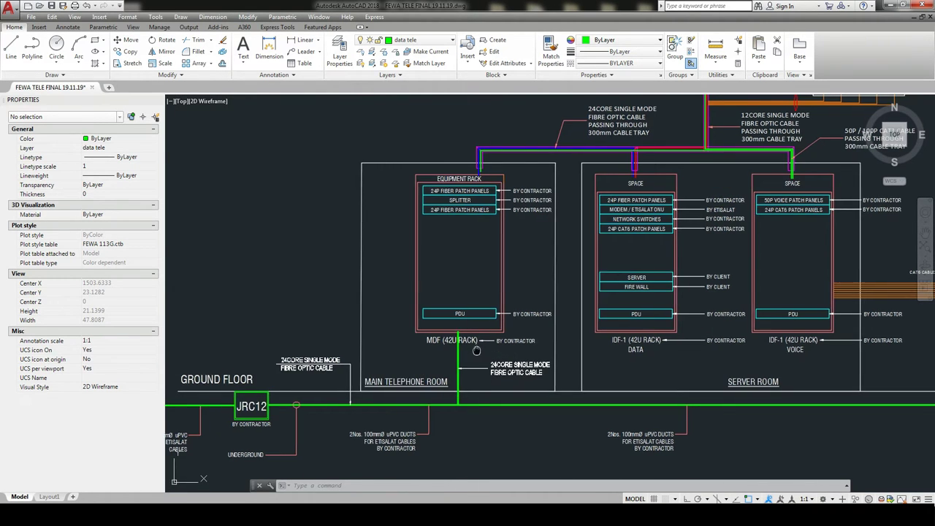
Inspect the fibre cable tray labels and the CAT6 and WAP cables above the racks.
mouse_move(459, 325)
middle_mouse_down()
mouse_move(426, 362)
mouse_move(424, 399)
middle_mouse_up()
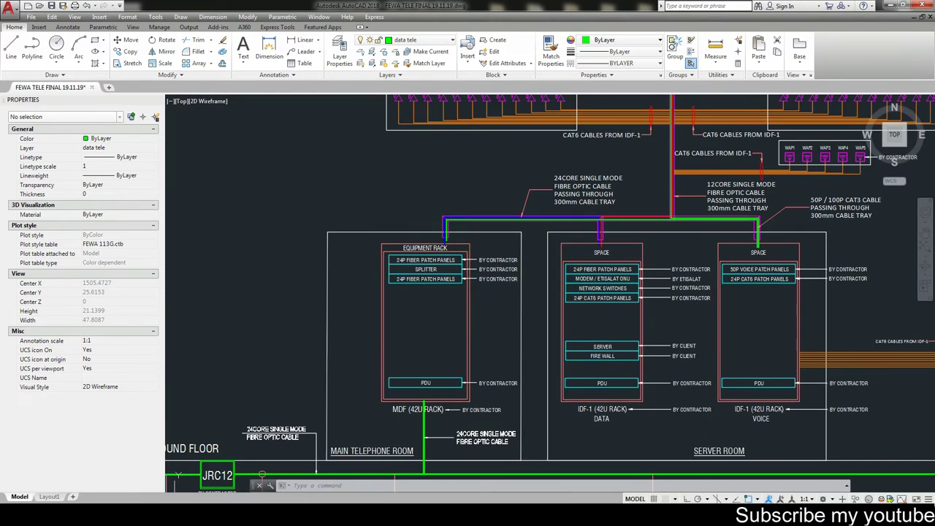
middle_click_drag(439, 276, 426, 324)
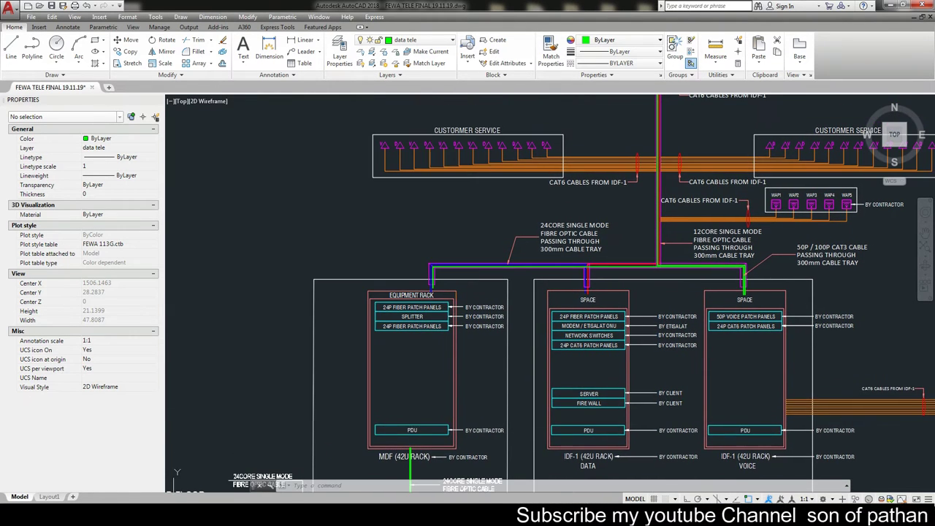
scroll(417, 347, "up", 2)
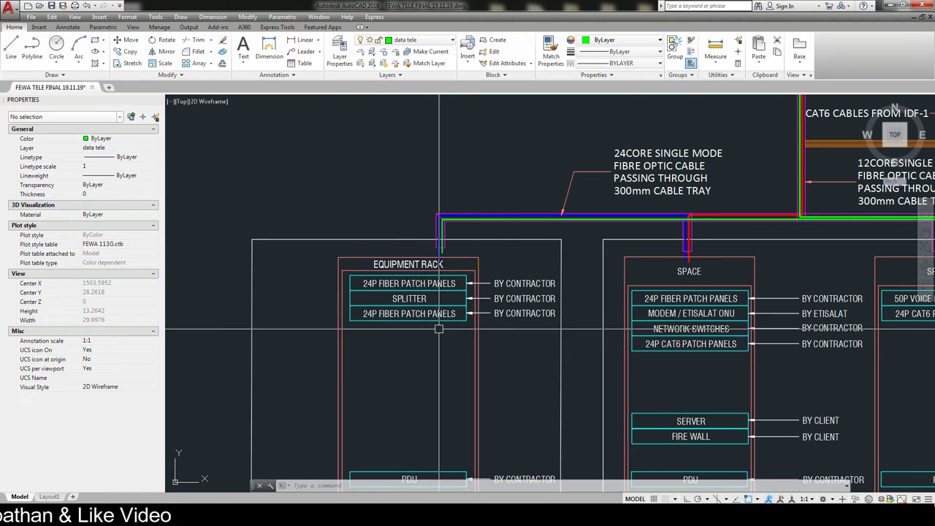
middle_click_drag(438, 328, 438, 361)
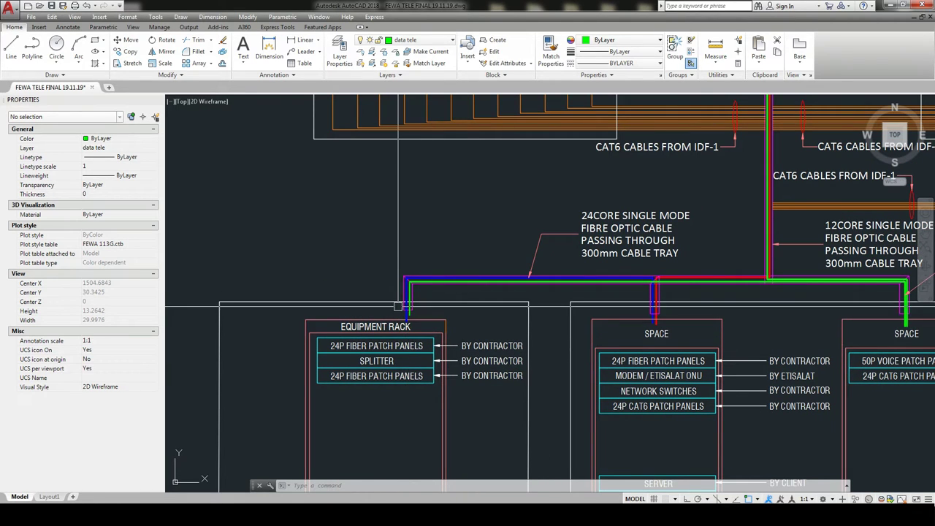
middle_click_drag(662, 294, 516, 173)
scroll(488, 226, "down", 2)
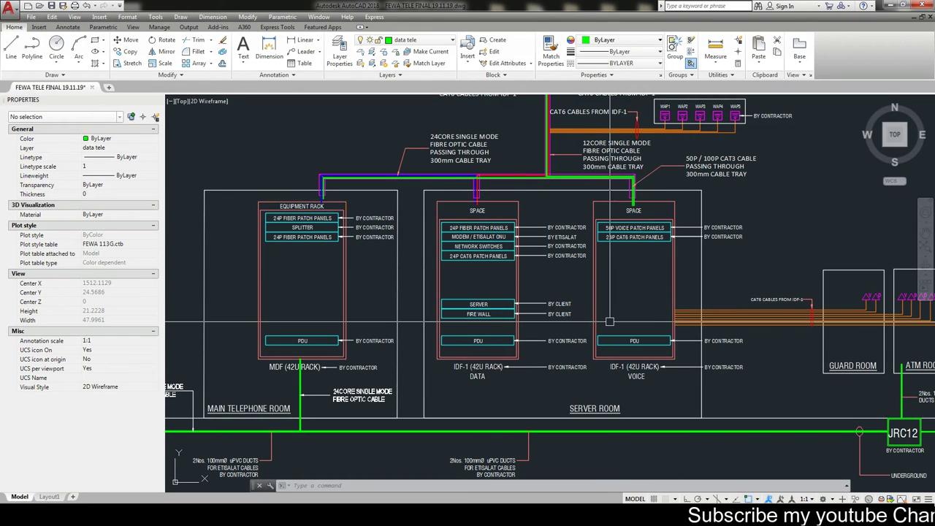
Pan across the Customer Service cable runs, the Electrical & Water Meter Readers panel, and the first-floor racks.
middle_click_drag(506, 234, 485, 293)
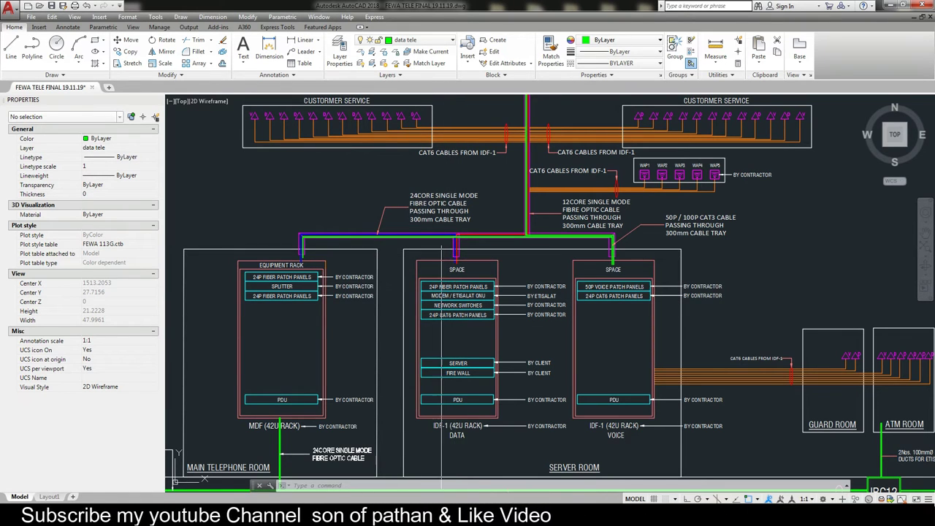
middle_click_drag(460, 299, 447, 386)
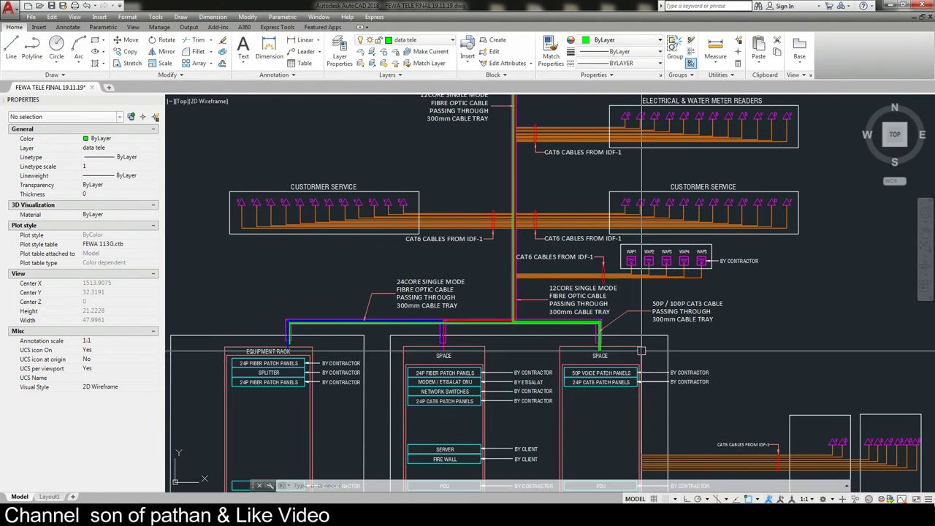
scroll(387, 334, "down", 5)
scroll(386, 334, "up", 3)
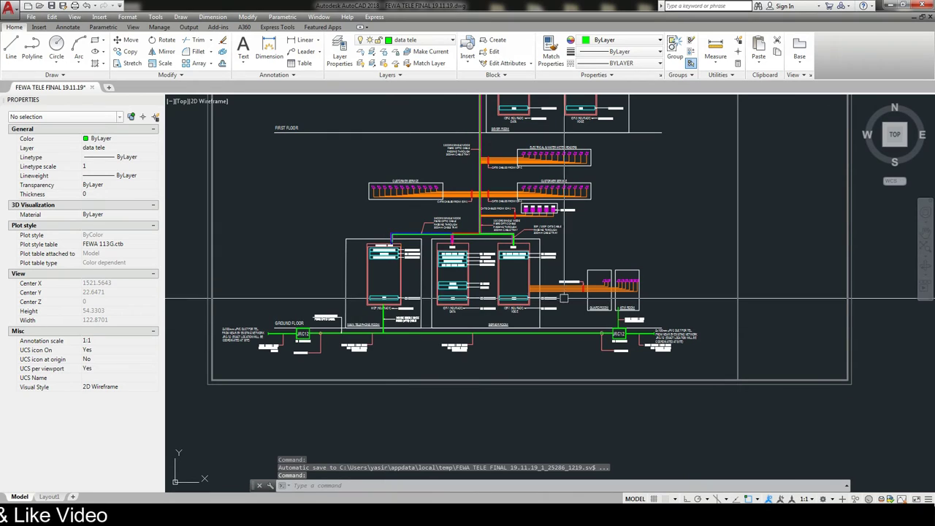
middle_click_drag(393, 284, 399, 388)
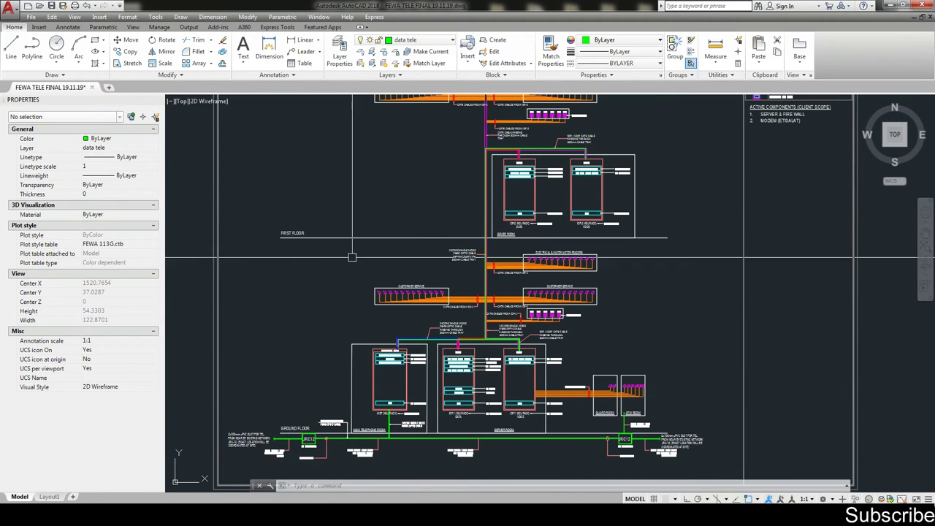
Select the First Floor level polyline to check it, then clear the selection.
left_click(323, 241)
key("Escape")
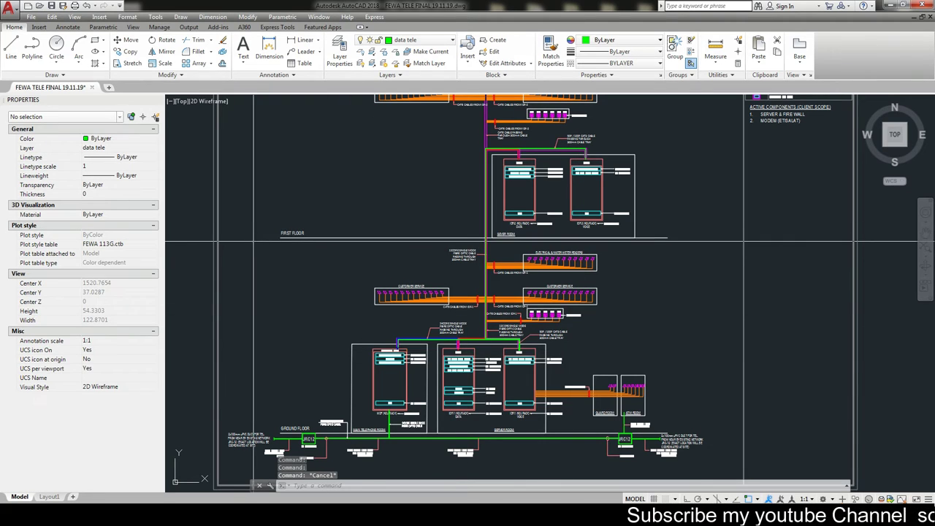
left_click_drag(254, 240, 694, 478)
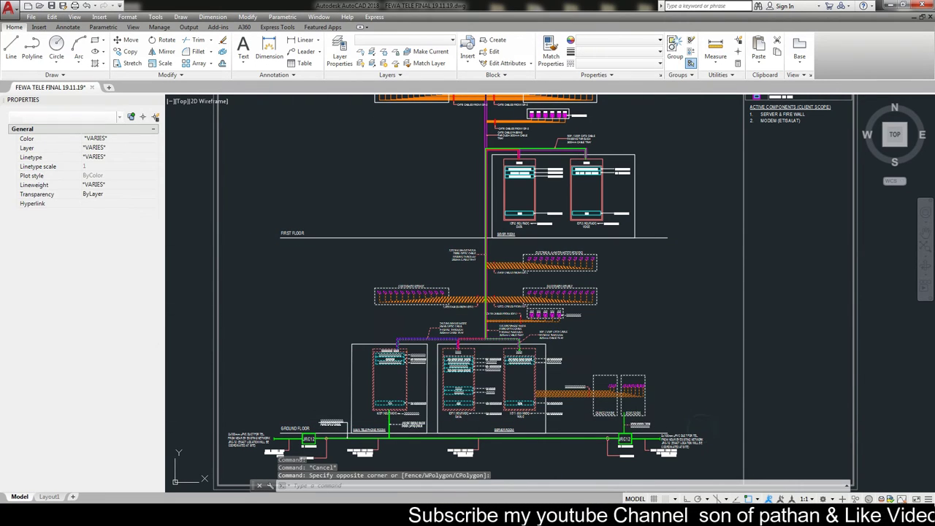
left_click(350, 238)
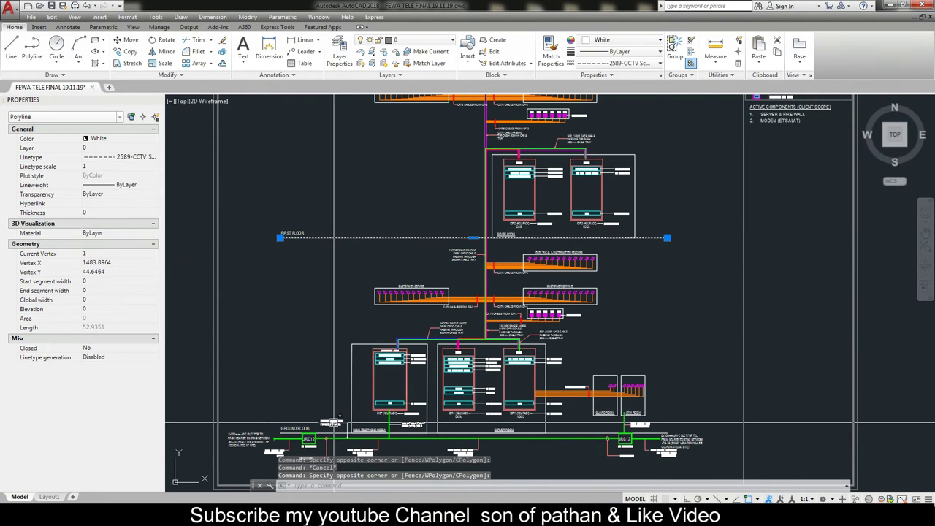
key("Escape")
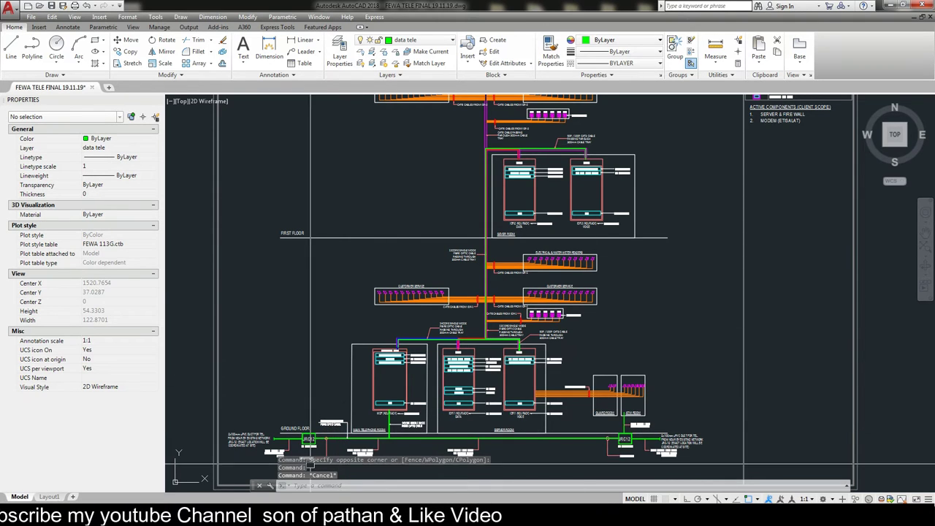
Zoom in on the ground-floor MDF and IDF-1 data and voice racks with their 24core and 12core fibre feeds.
scroll(301, 453, "up", 4)
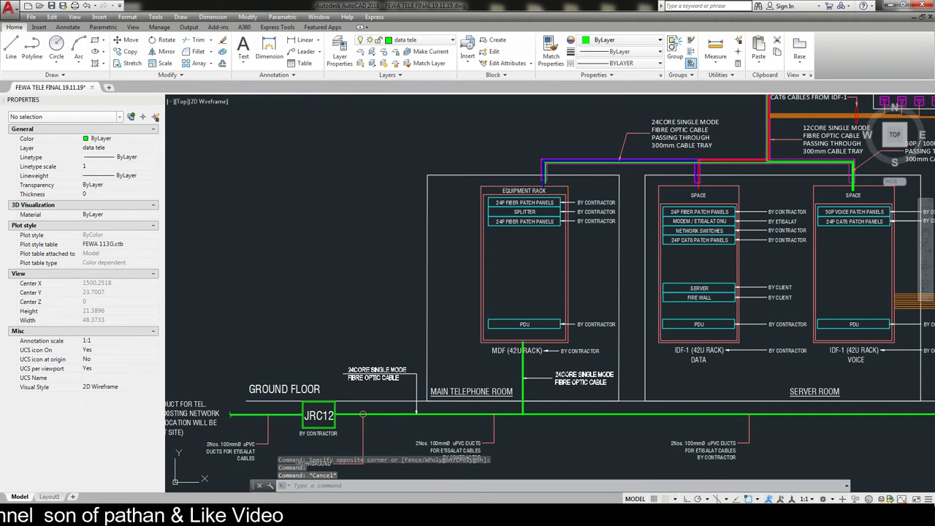
scroll(314, 434, "down", 2)
scroll(314, 435, "down", 1)
scroll(314, 435, "down", 1)
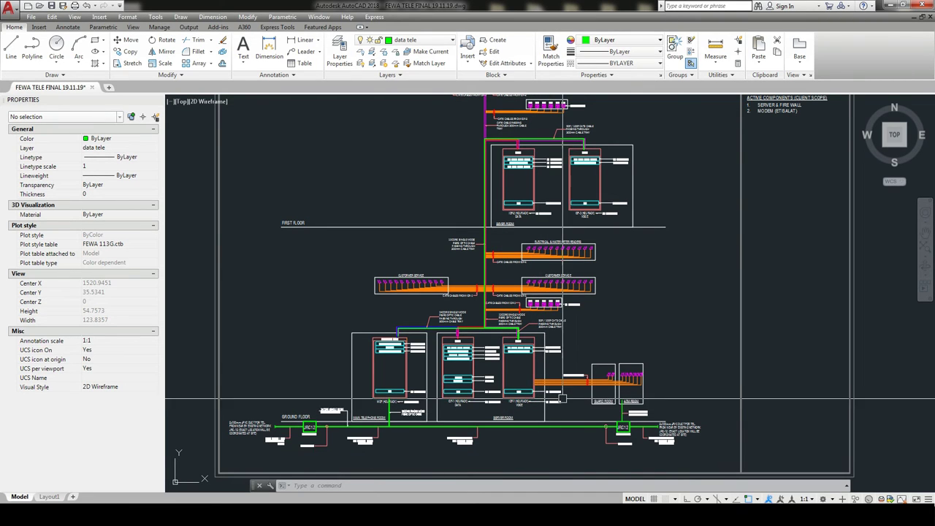
scroll(540, 380, "up", 2)
scroll(570, 395, "up", 2)
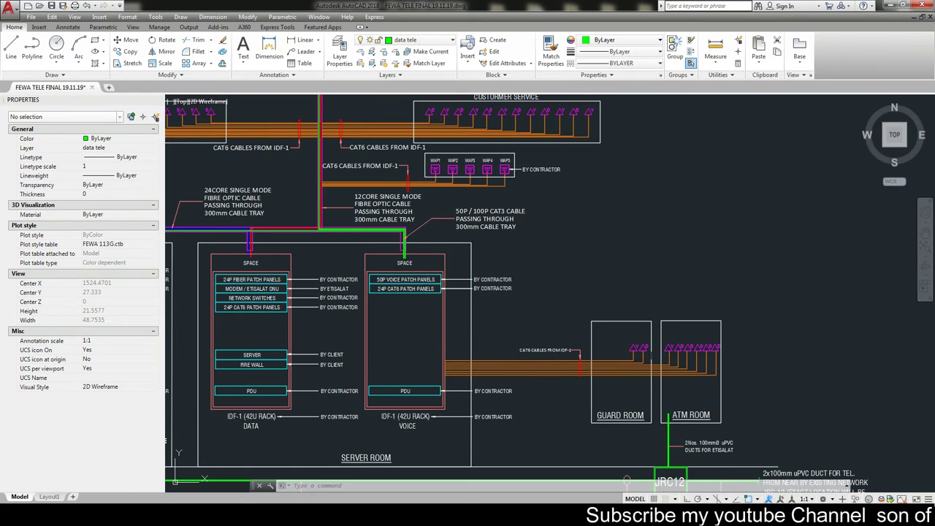
scroll(637, 317, "down", 1)
scroll(638, 316, "up", 2)
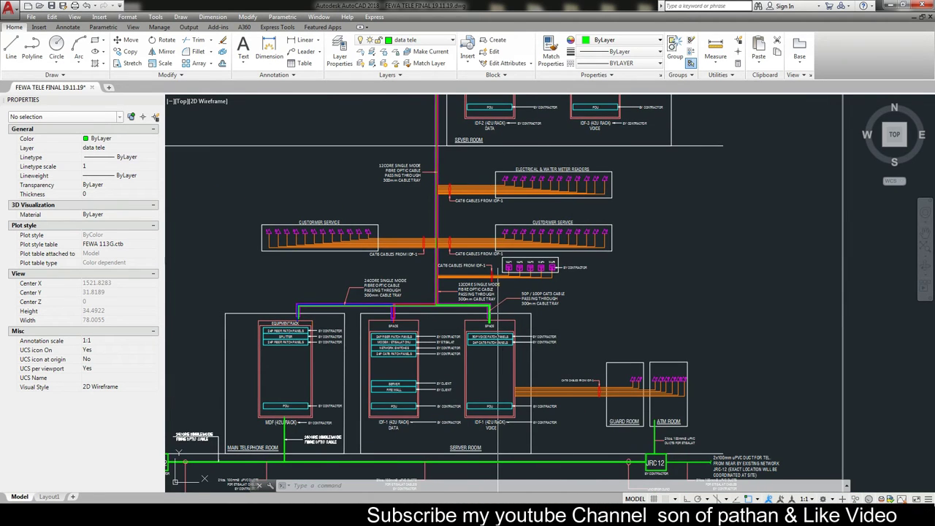
scroll(638, 316, "up", 1)
scroll(638, 316, "down", 3)
scroll(317, 306, "up", 3)
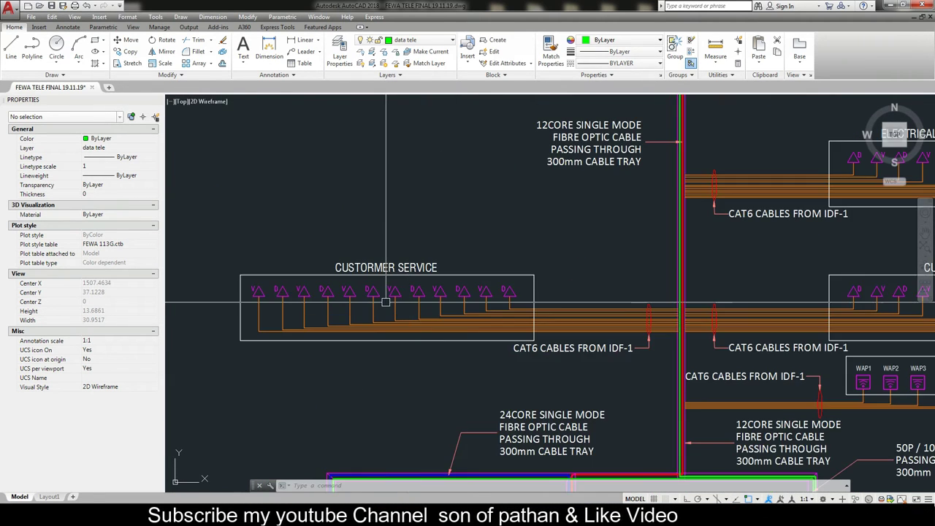
scroll(355, 358, "down", 2)
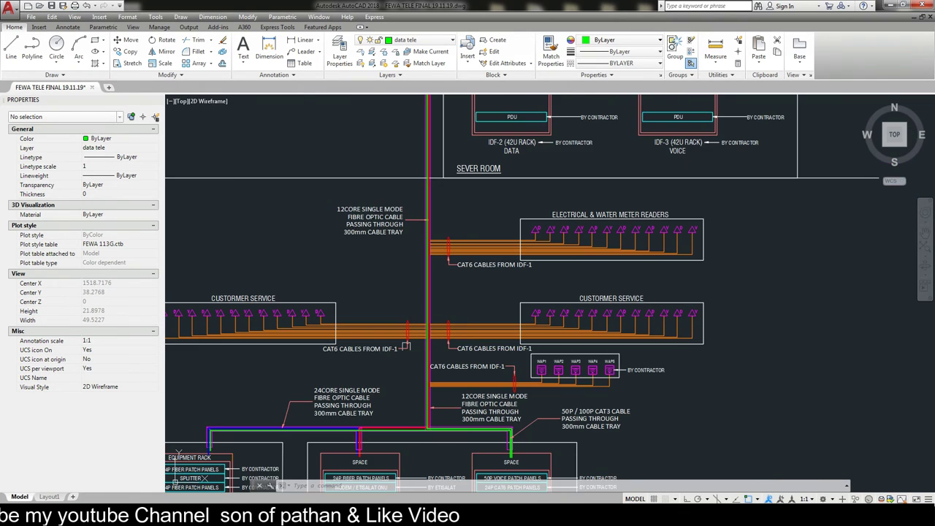
scroll(354, 357, "up", 4)
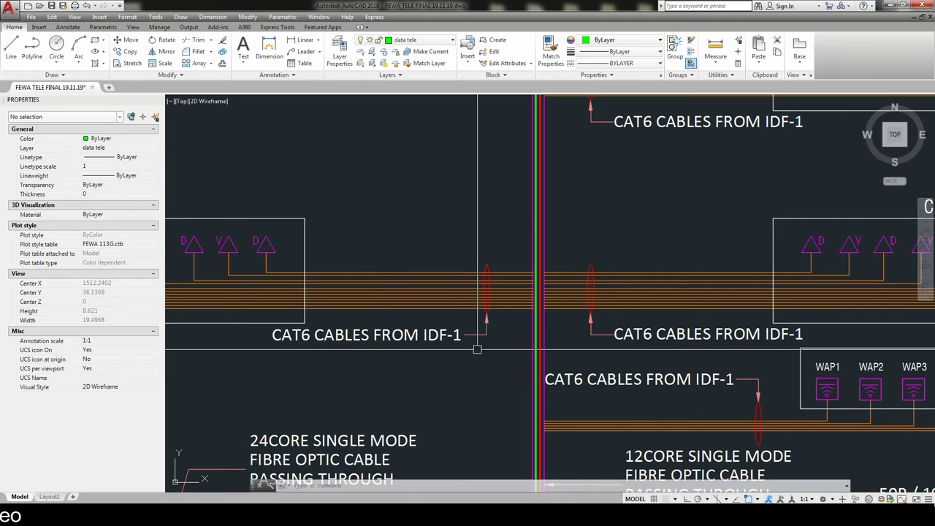
middle_click_drag(436, 344, 290, 365)
middle_click_drag(612, 389, 480, 389)
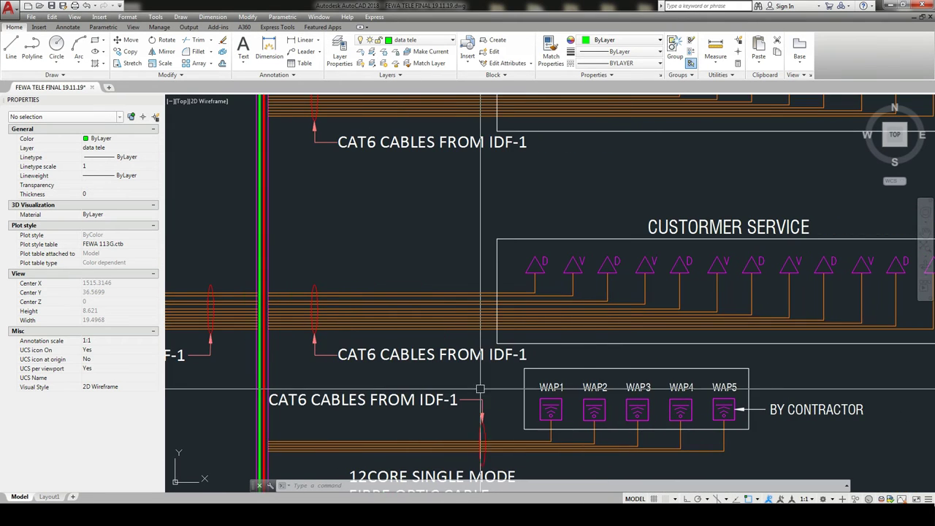
scroll(599, 292, "down", 2)
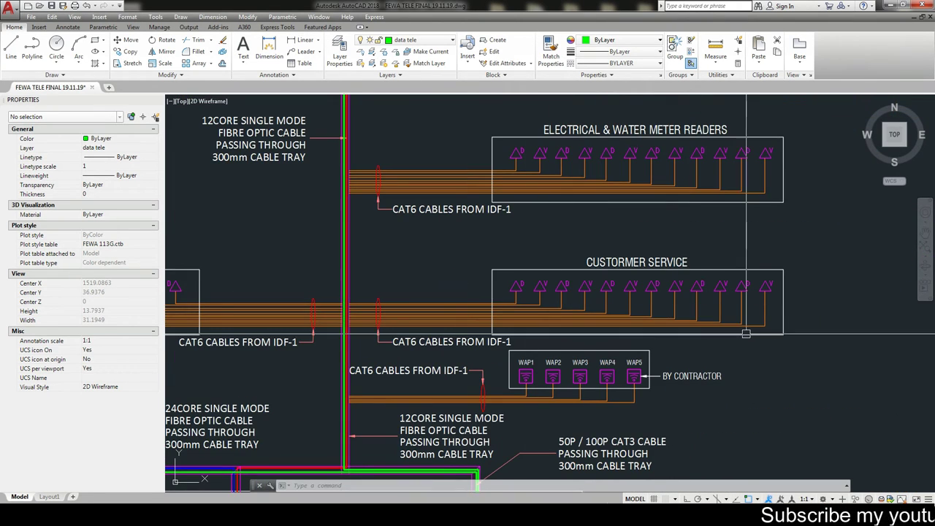
middle_click_drag(745, 334, 800, 343)
mouse_move(601, 211)
middle_mouse_down()
mouse_move(613, 286)
mouse_move(591, 304)
middle_mouse_up()
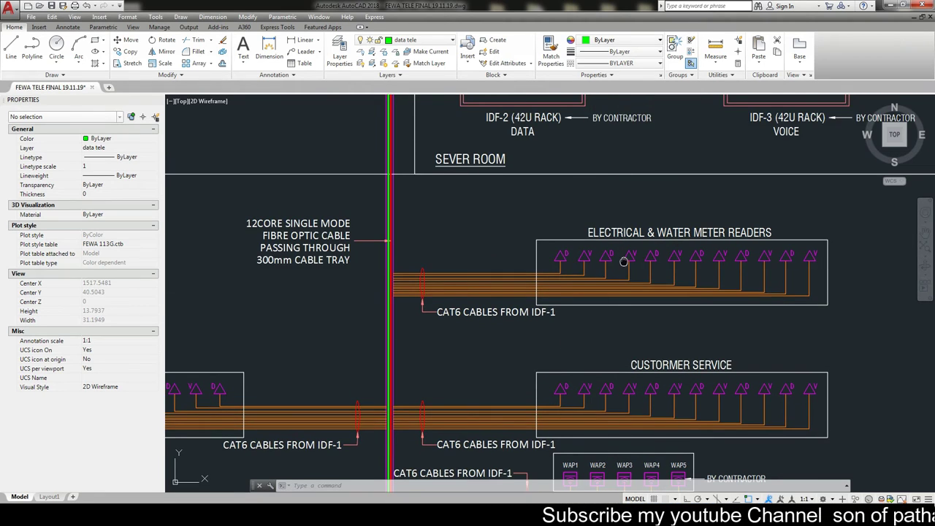
middle_click_drag(623, 262, 590, 290)
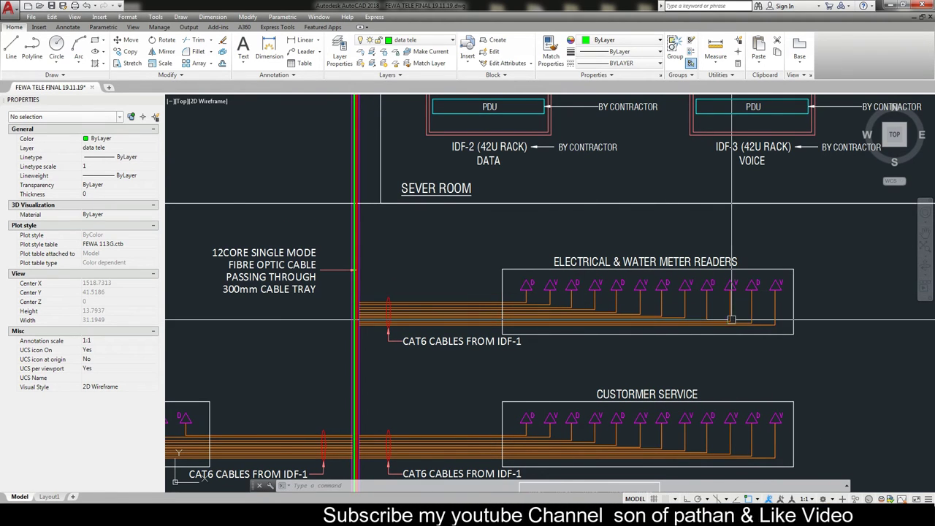
middle_click_drag(483, 274, 579, 384)
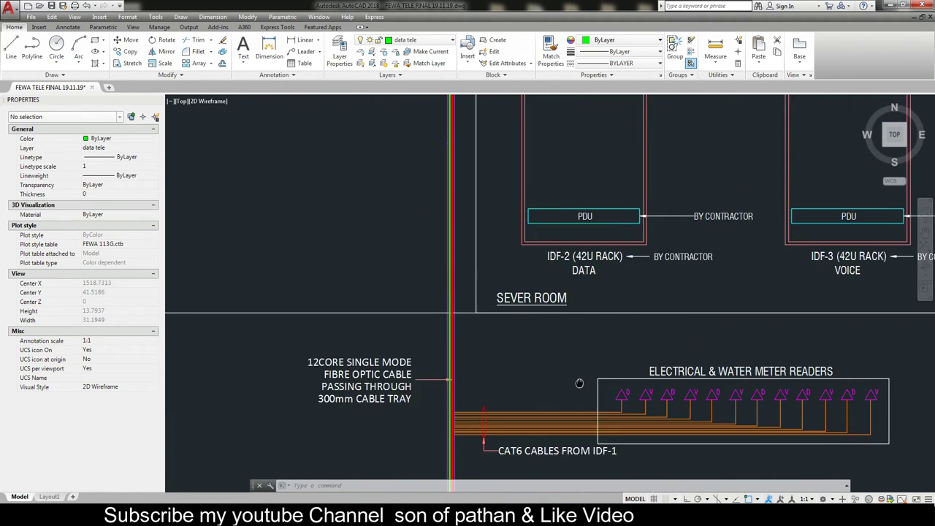
scroll(641, 409, "up", 5)
scroll(595, 341, "down", 8)
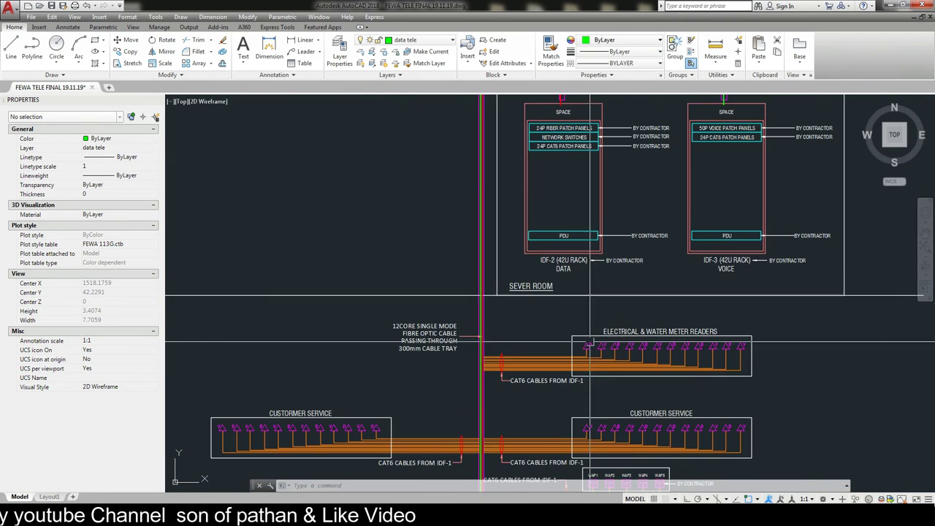
middle_click_drag(492, 229, 505, 359)
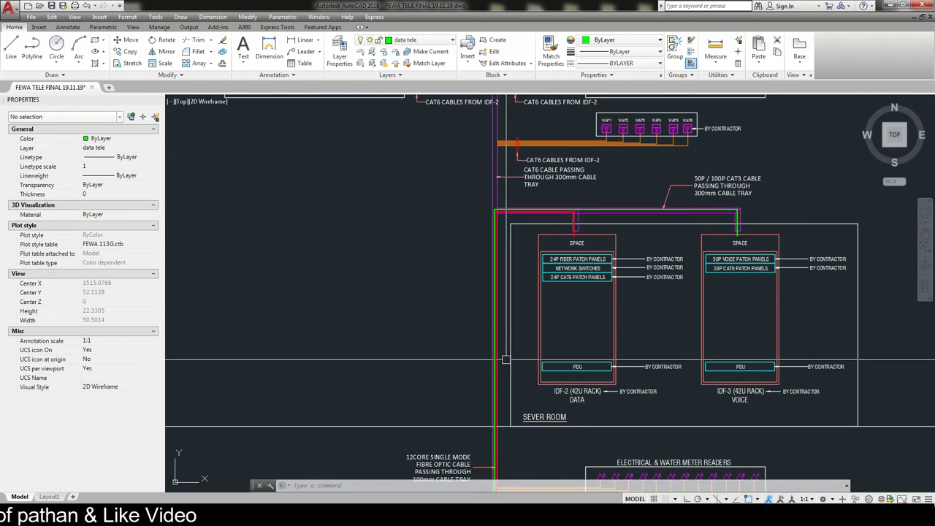
scroll(540, 432, "up", 3)
scroll(541, 432, "down", 2)
scroll(540, 431, "down", 2)
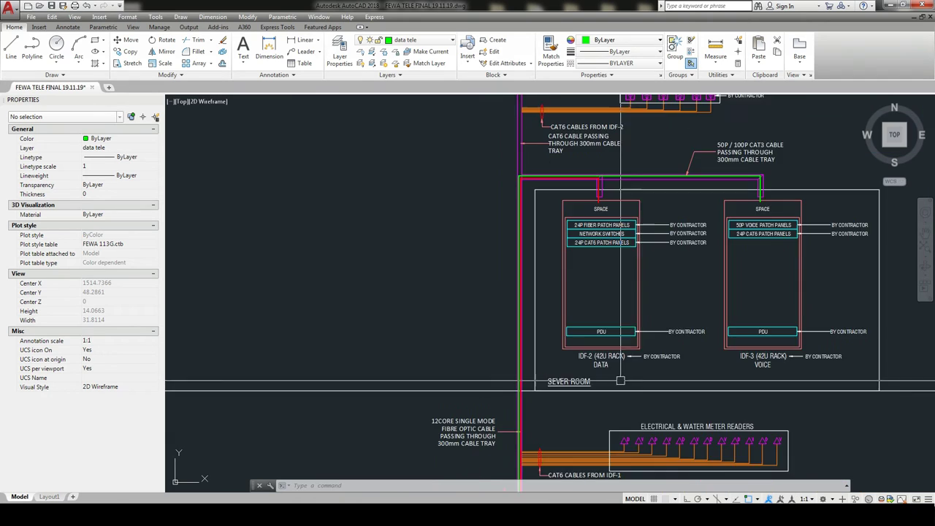
middle_click_drag(540, 432, 447, 385)
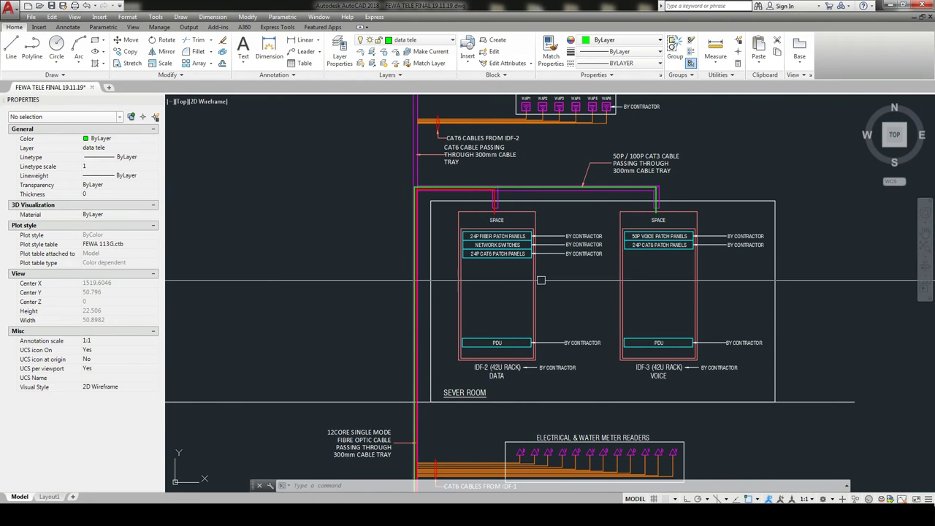
scroll(540, 280, "down", 6)
scroll(451, 420, "up", 6)
middle_click_drag(463, 397, 532, 401)
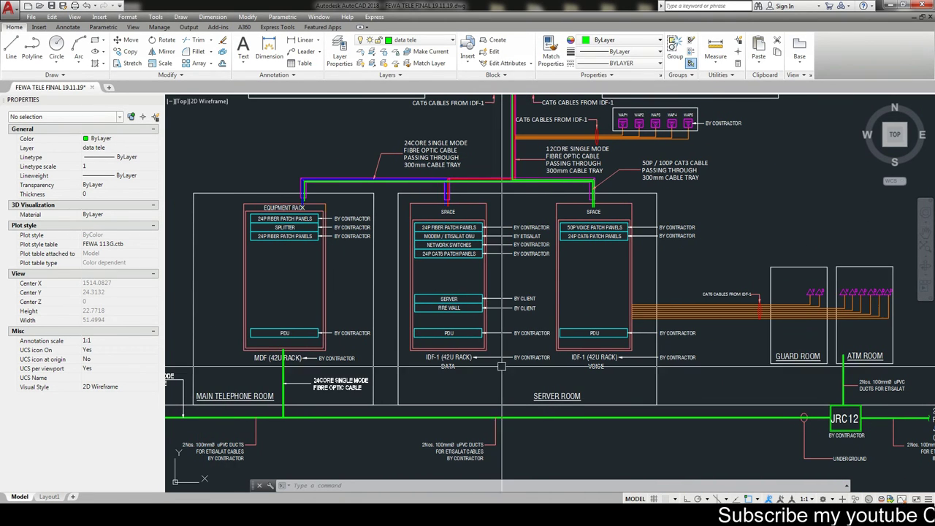
middle_click_drag(339, 383, 570, 390)
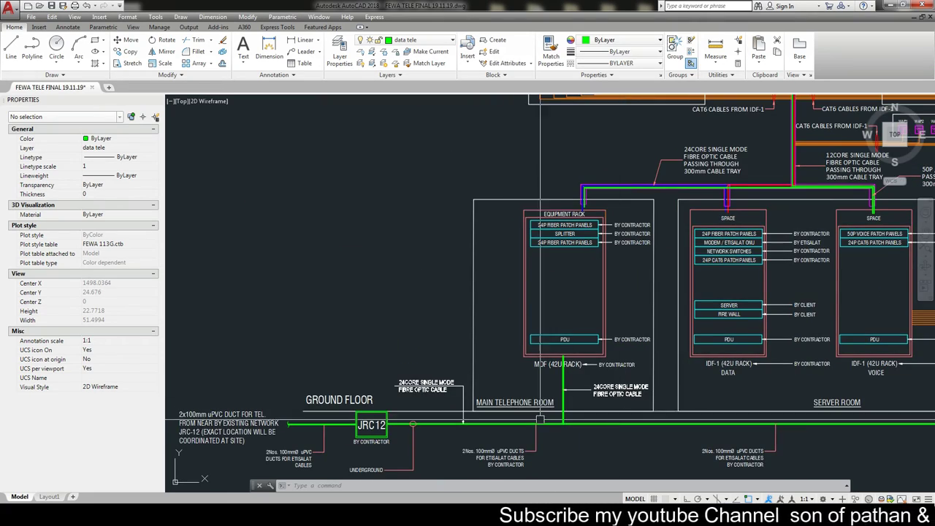
scroll(569, 391, "up", 5)
scroll(570, 390, "down", 6)
mouse_move(676, 333)
middle_mouse_down()
mouse_move(536, 331)
mouse_move(551, 355)
middle_mouse_up()
scroll(570, 264, "up", 4)
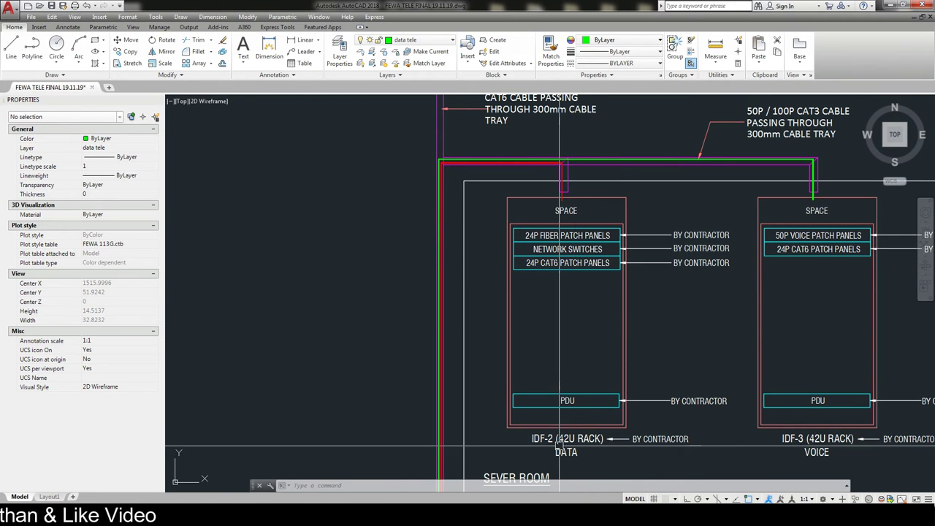
scroll(560, 445, "up", 4)
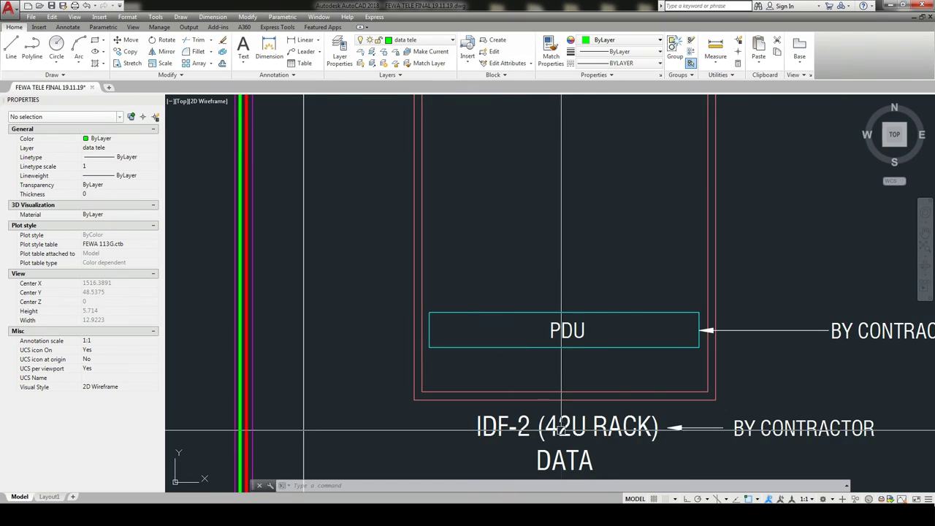
scroll(561, 429, "down", 3)
scroll(561, 429, "down", 3)
scroll(613, 417, "up", 5)
scroll(693, 436, "down", 2)
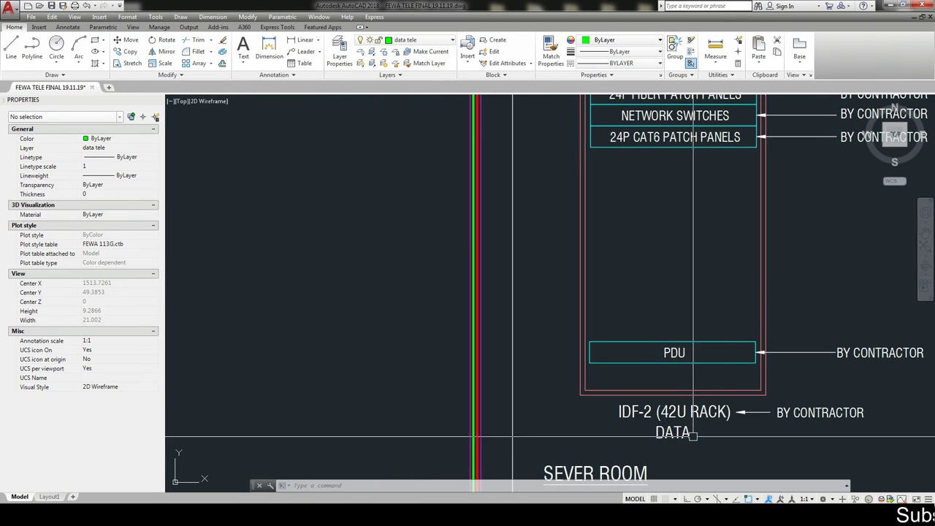
middle_click_drag(692, 435, 407, 411)
scroll(760, 406, "down", 2)
scroll(600, 362, "down", 2)
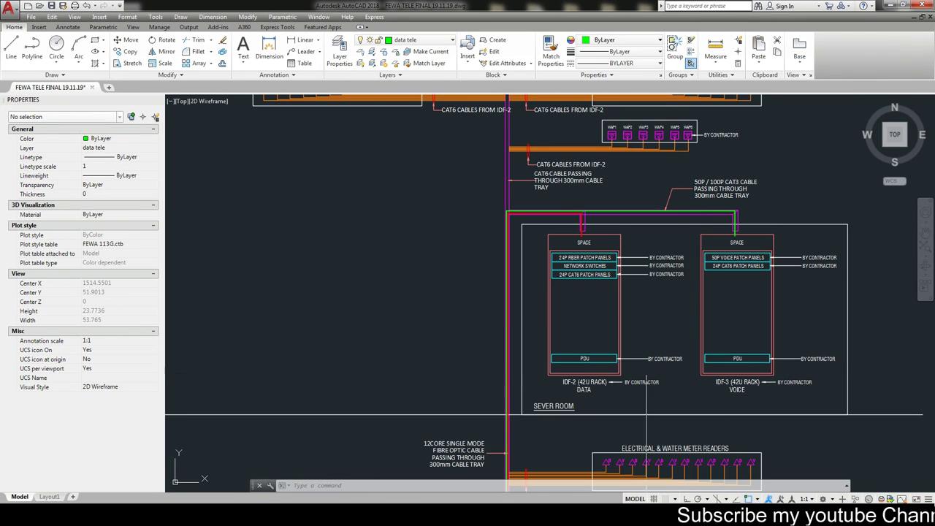
scroll(600, 362, "up", 4)
scroll(725, 365, "down", 5)
scroll(568, 340, "up", 2)
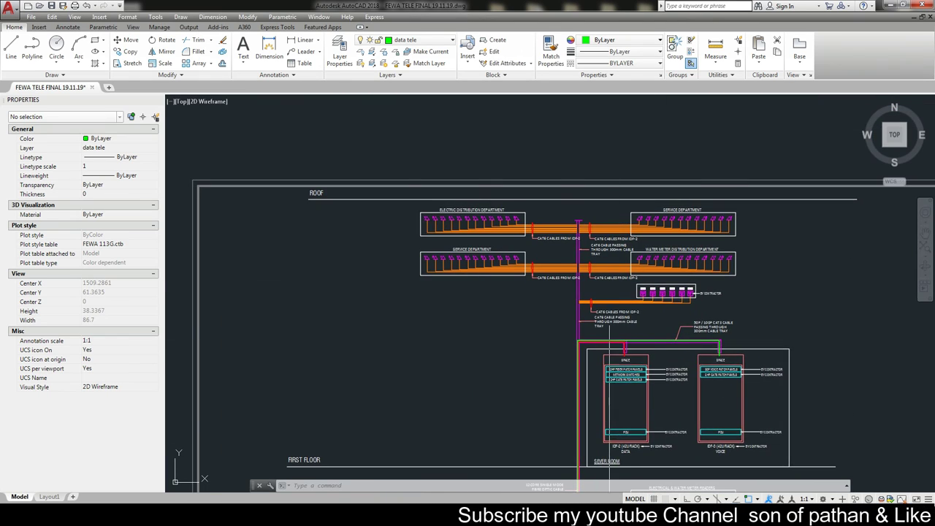
scroll(568, 340, "up", 1)
scroll(568, 340, "up", 1)
scroll(567, 341, "up", 1)
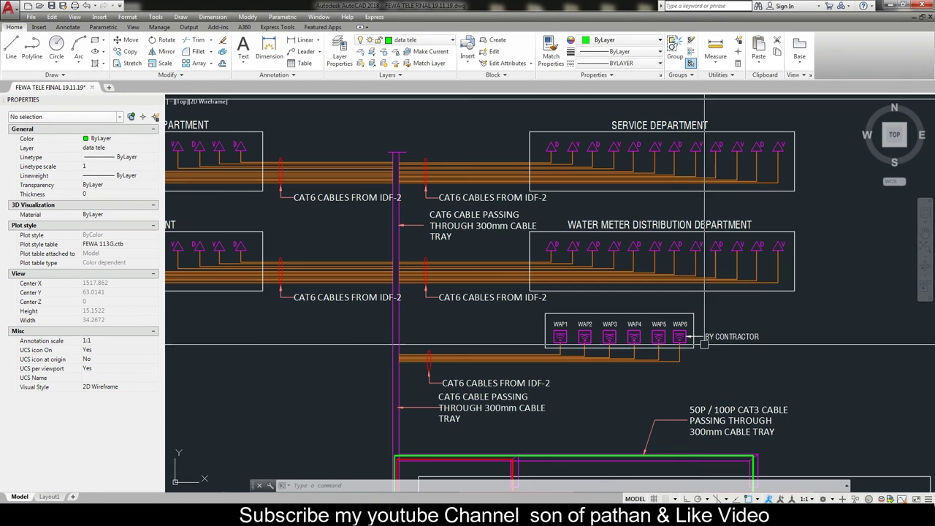
scroll(606, 332, "up", 4)
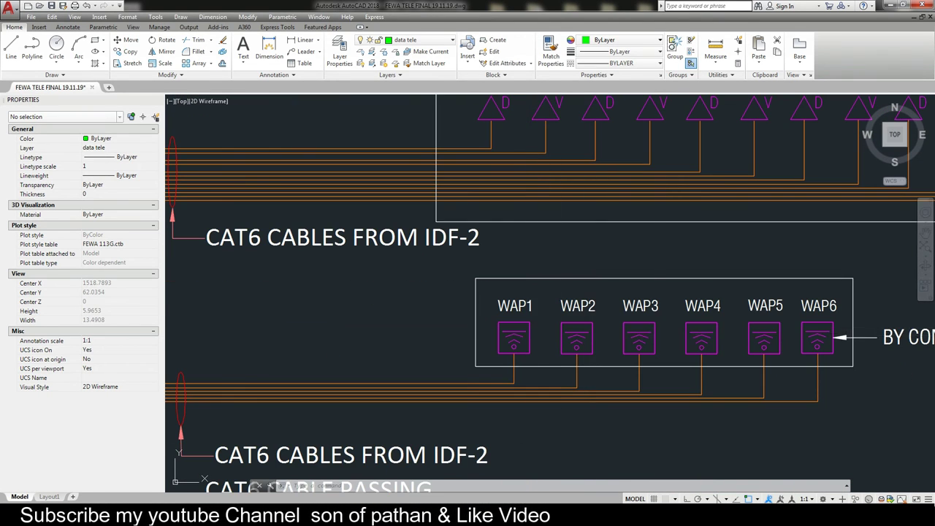
scroll(699, 290, "down", 2)
scroll(699, 289, "down", 2)
mouse_move(699, 290)
middle_mouse_down()
mouse_move(680, 343)
mouse_move(612, 364)
middle_mouse_up()
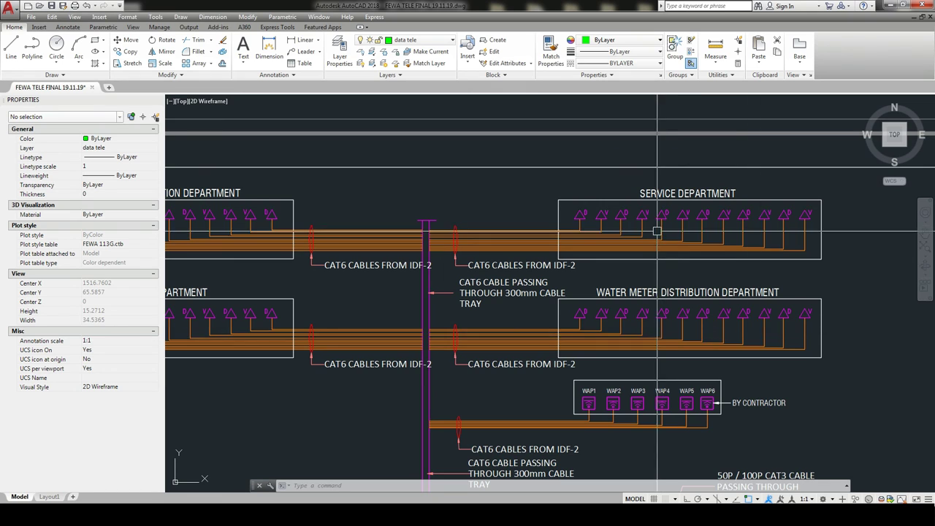
middle_click_drag(657, 231, 661, 274)
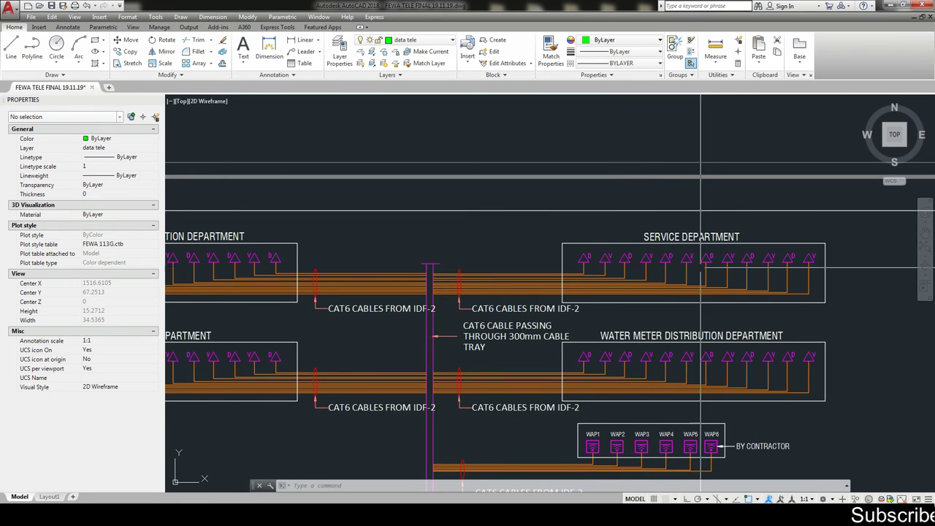
middle_click_drag(729, 269, 758, 276)
middle_click_drag(329, 292, 547, 314)
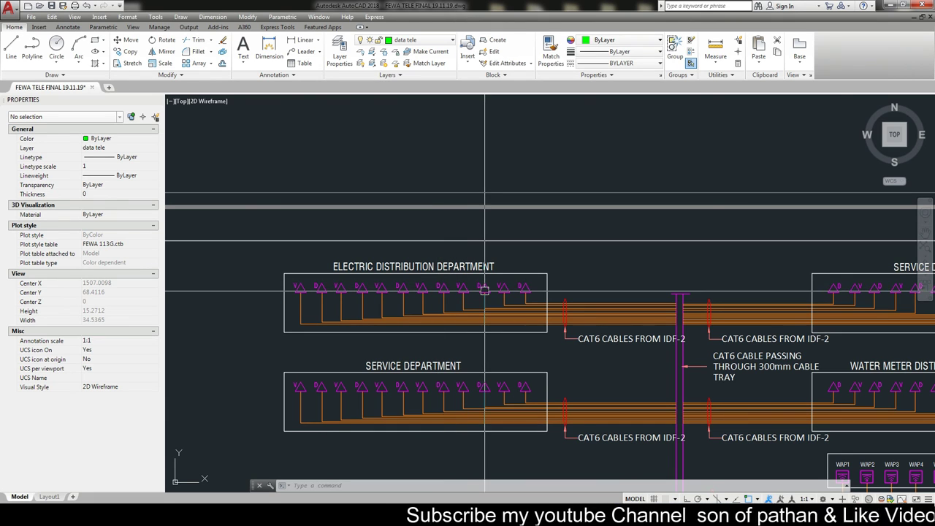
middle_click_drag(458, 341, 455, 284)
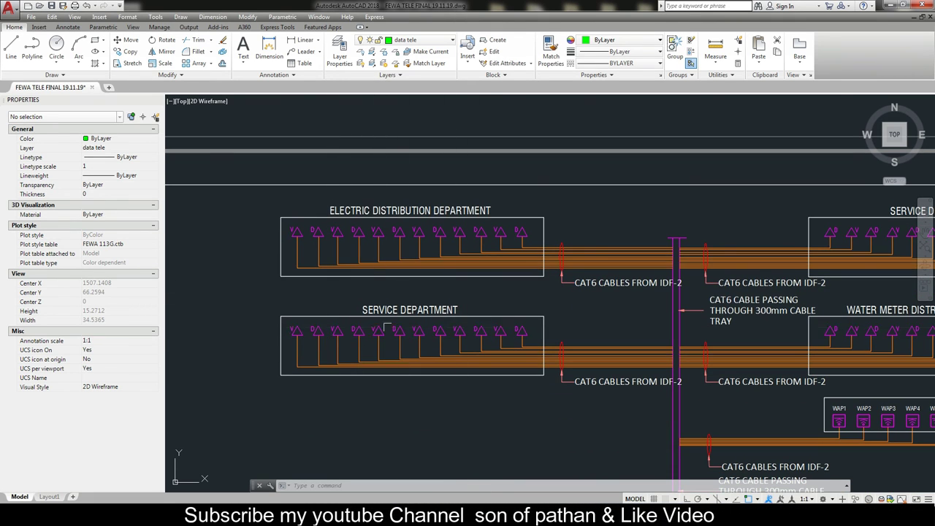
scroll(478, 340, "down", 1)
scroll(477, 340, "down", 5)
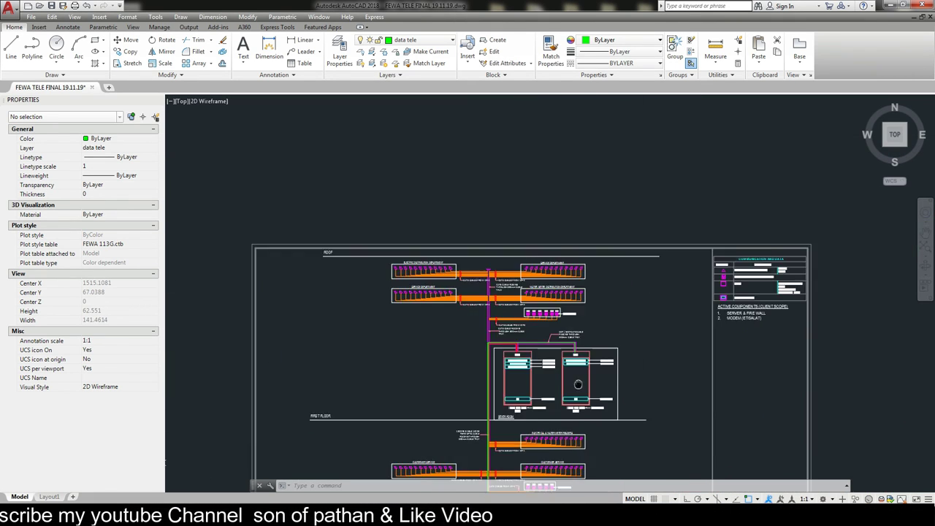
middle_click_drag(578, 384, 583, 227)
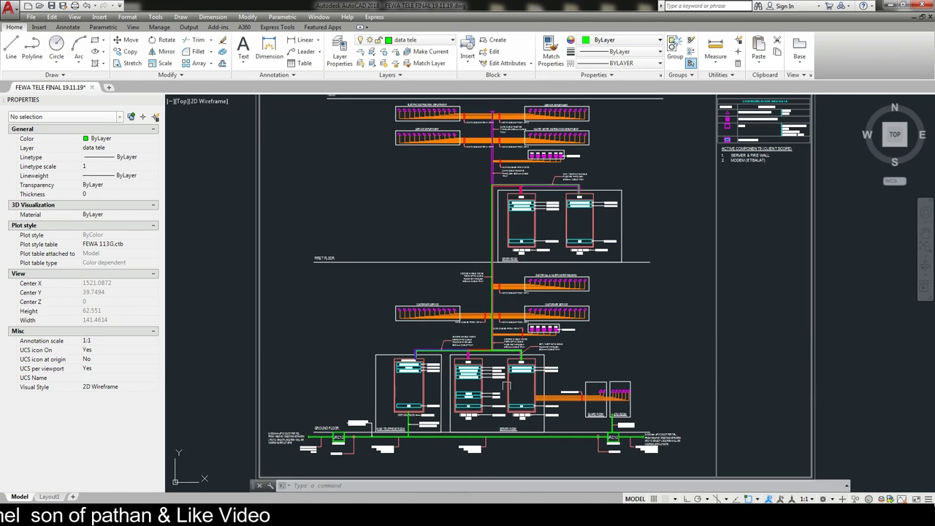
mouse_move(505, 390)
middle_mouse_down()
mouse_move(503, 399)
mouse_move(541, 409)
middle_mouse_up()
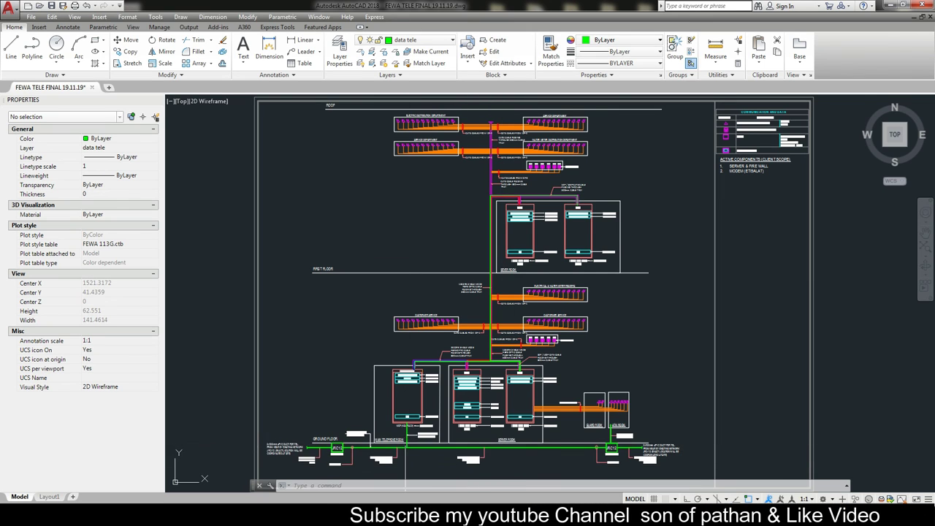
scroll(468, 438, "down", 1)
scroll(468, 438, "down", 5)
middle_click_drag(399, 407, 748, 330)
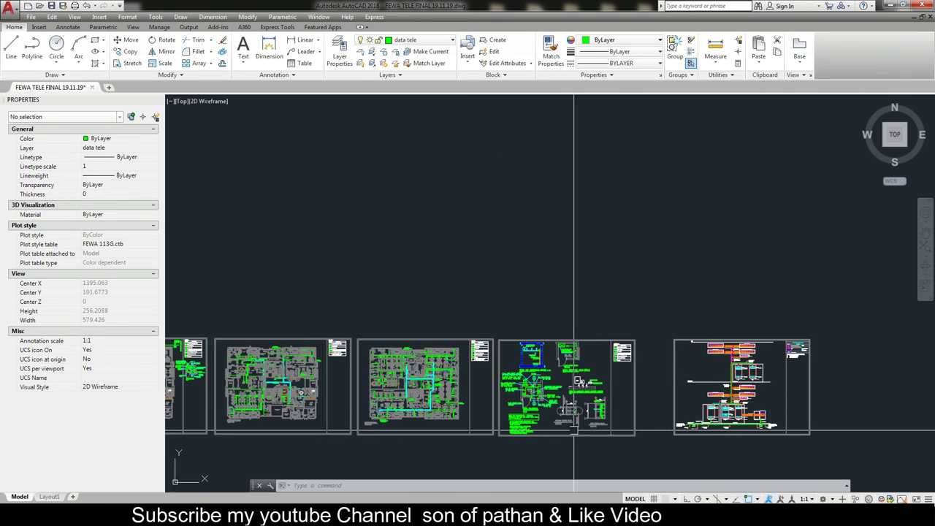